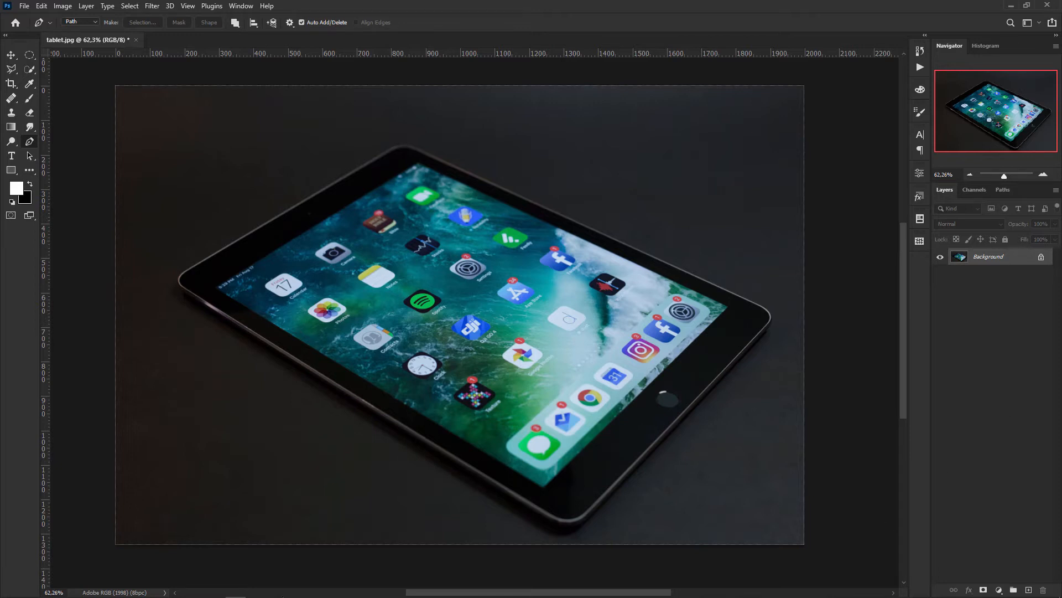
- Look over the MOCKUP image search results in the browser and return to the tablet photo in Photoshop
click(92, 589)
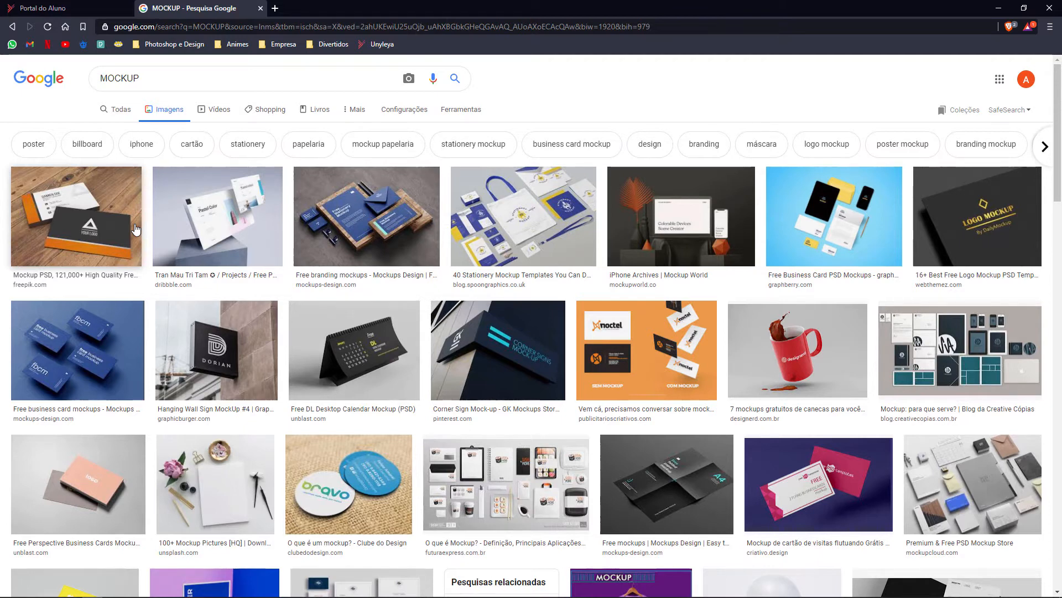
click(999, 8)
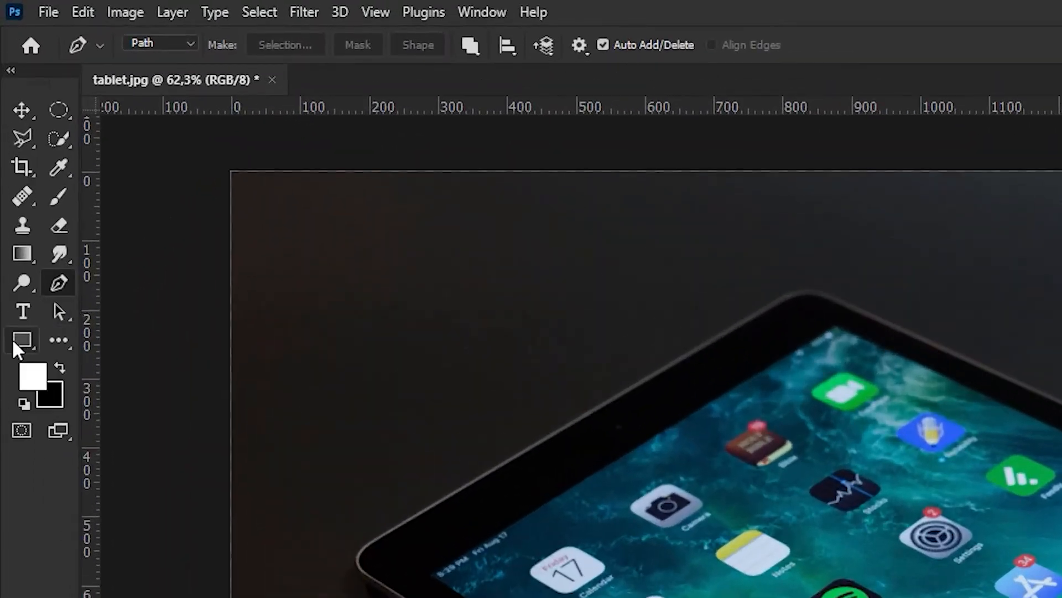
- Create a 900 × 1200 px rectangle shape with white fill and no stroke over the tablet photo
click(21, 339)
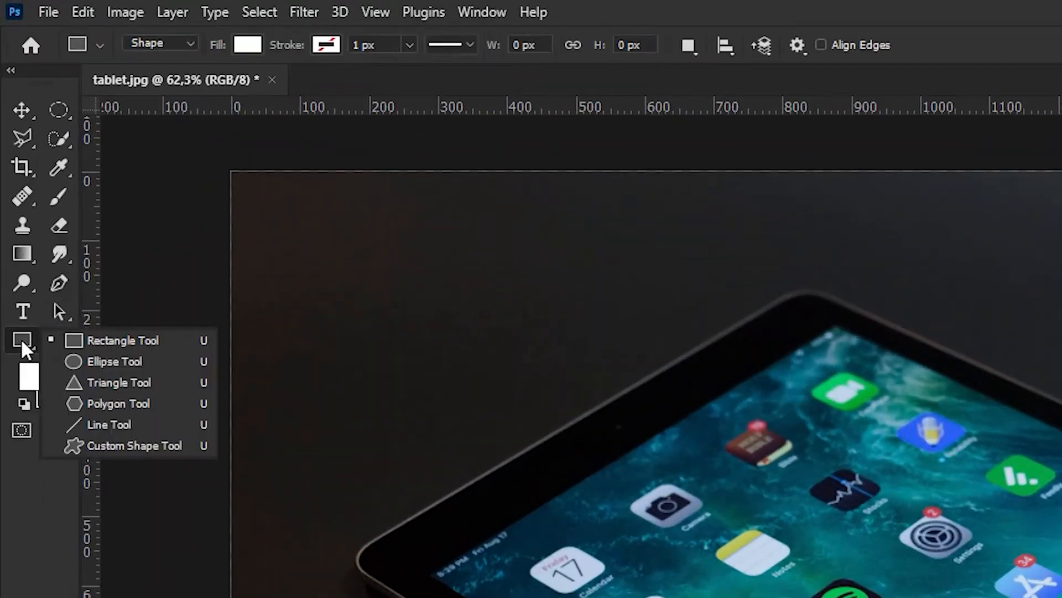
click(117, 341)
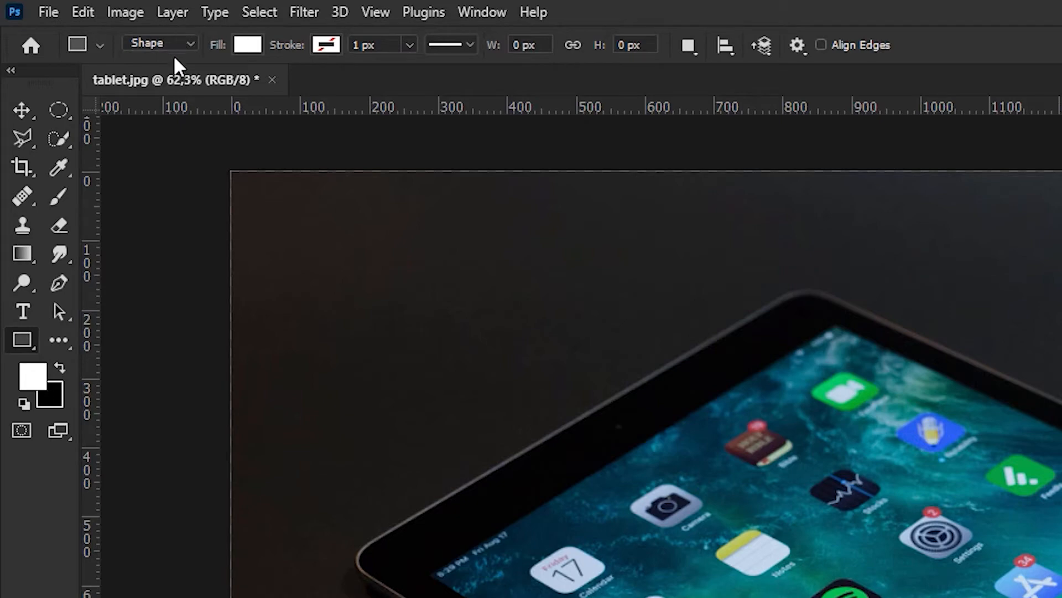
click(252, 48)
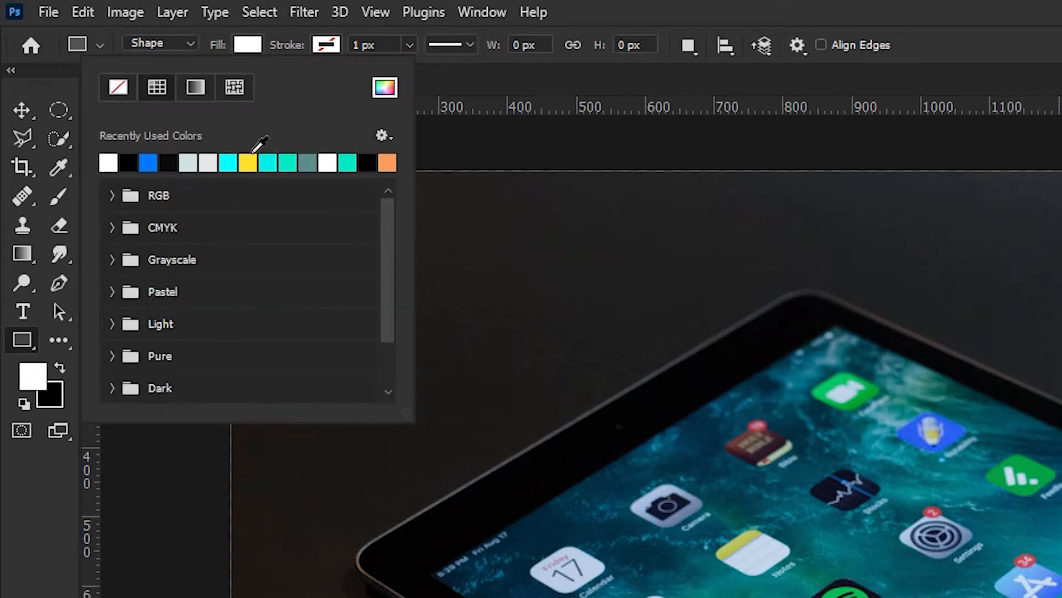
click(681, 4)
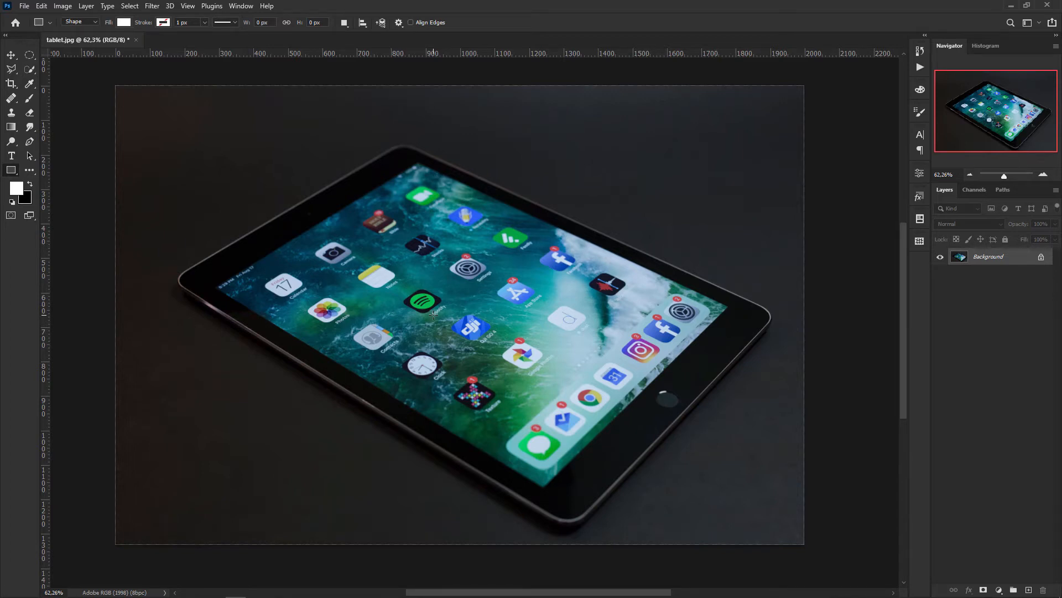
click(395, 207)
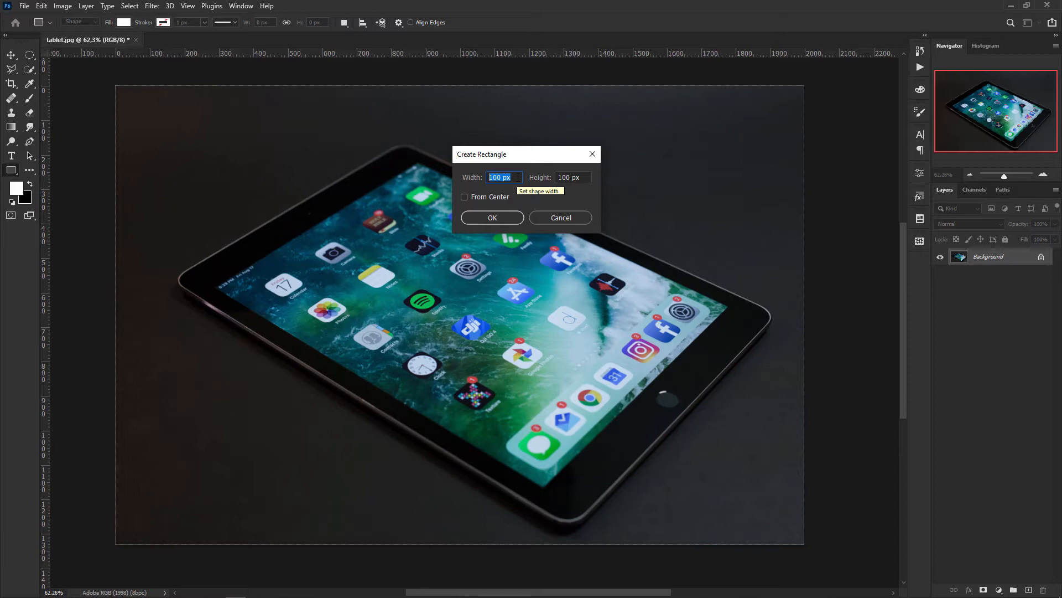
text(900)
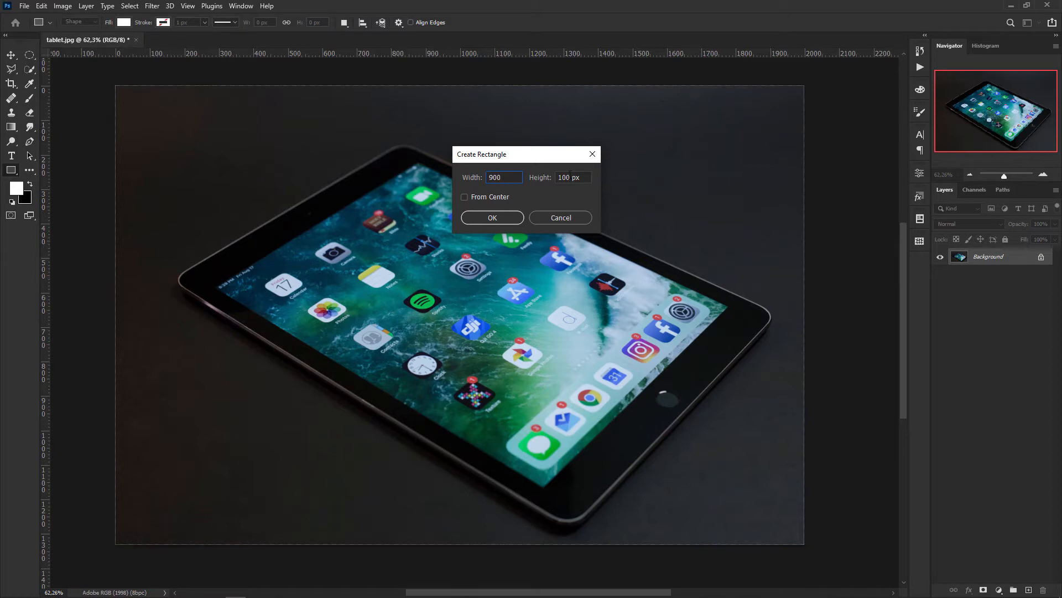
key(Tab)
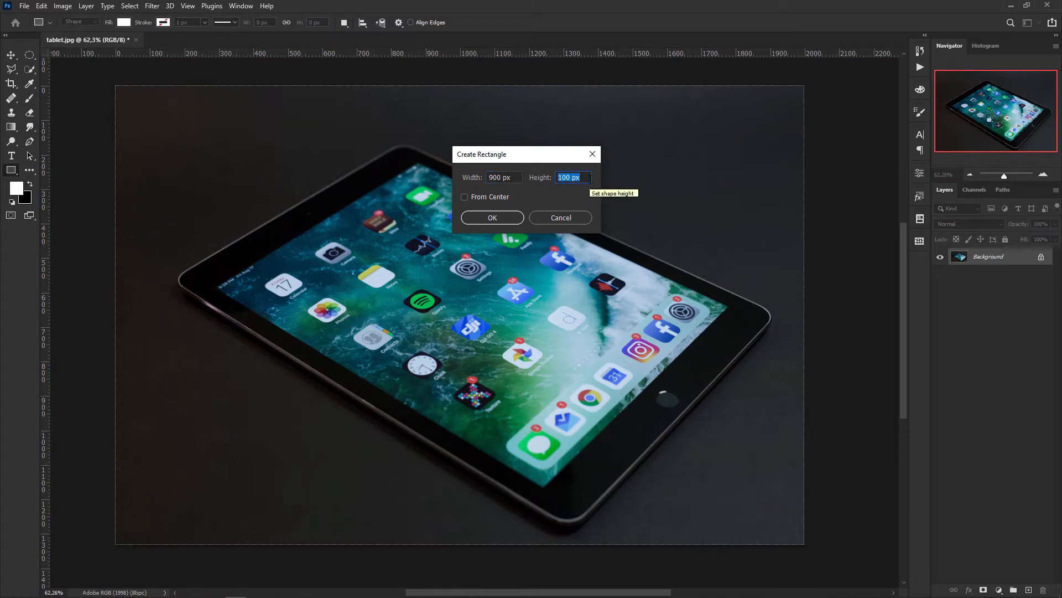
text(1200)
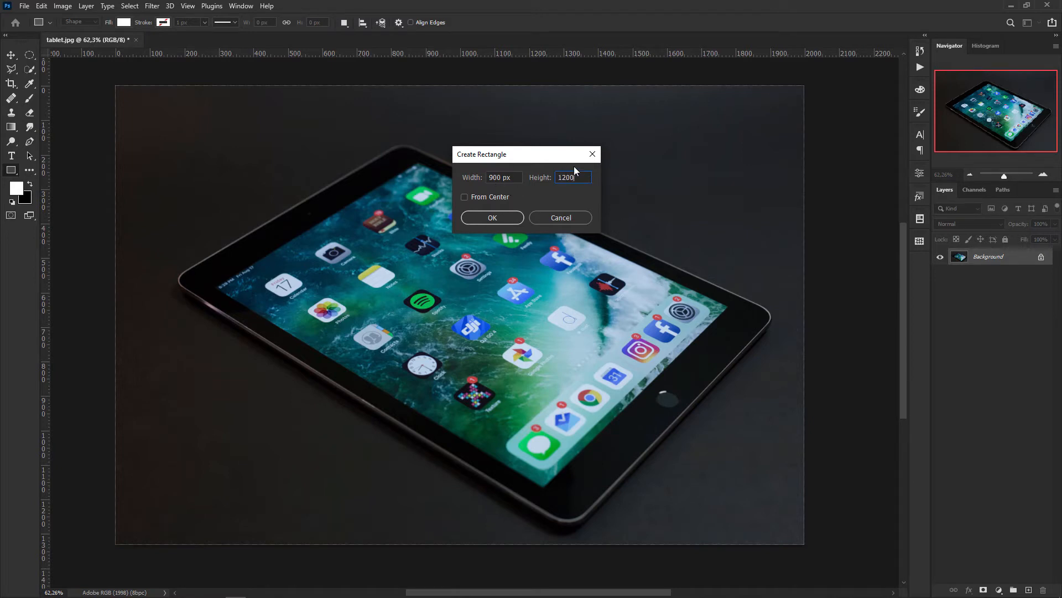
click(491, 218)
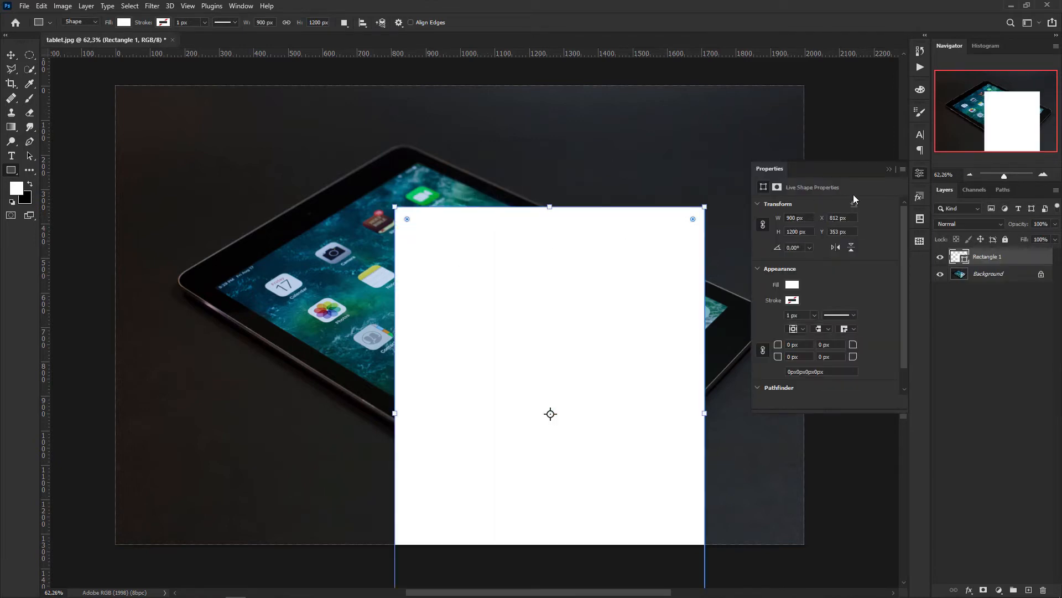
click(891, 170)
- Move the white rectangle to the middle of the photo and convert its layer to a smart object
key(v)
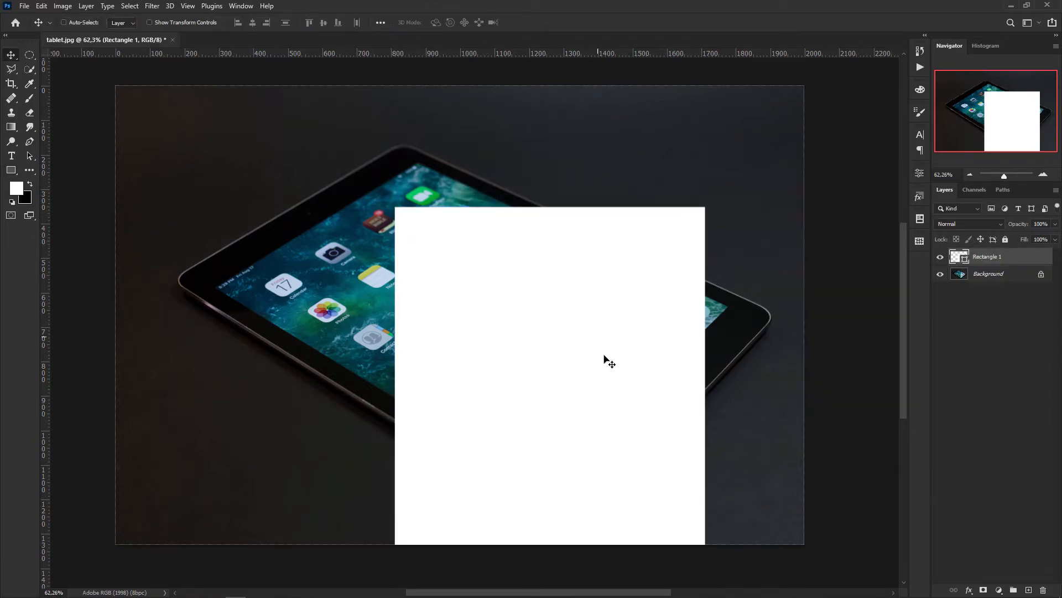
drag(616, 387, 540, 286)
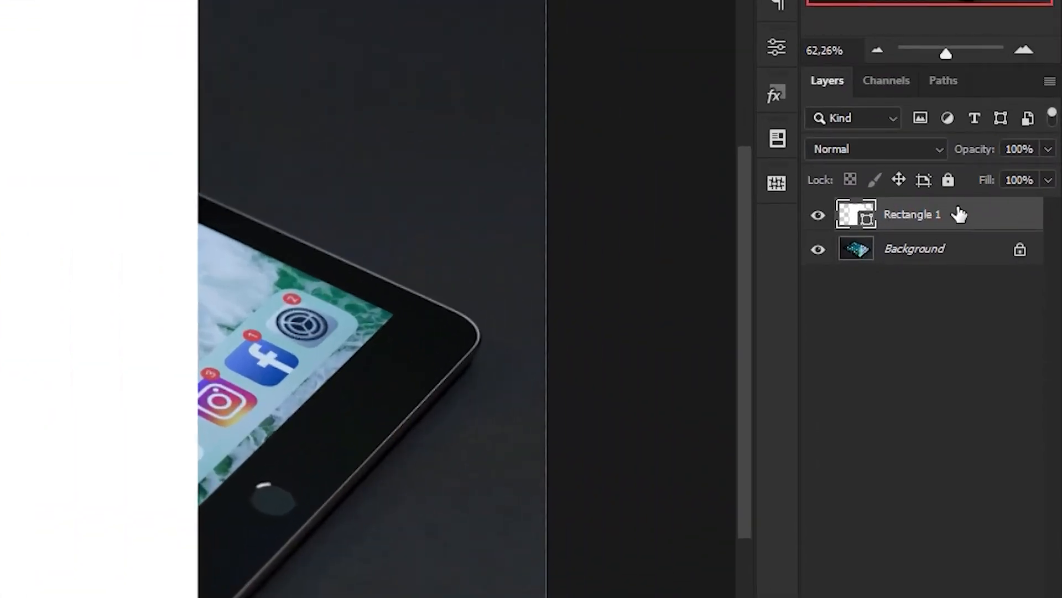
right_click(975, 224)
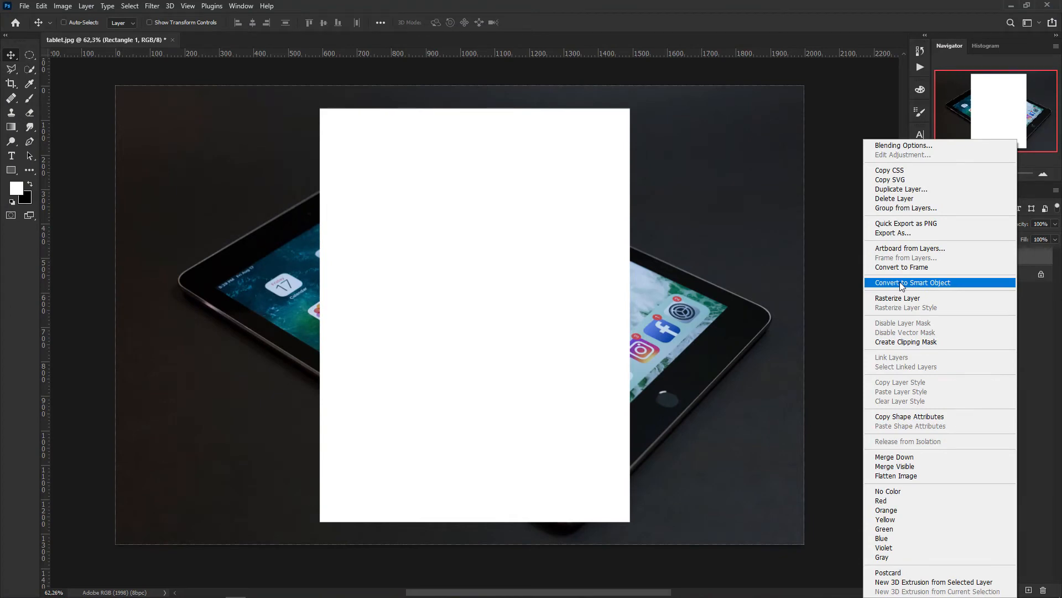
click(965, 282)
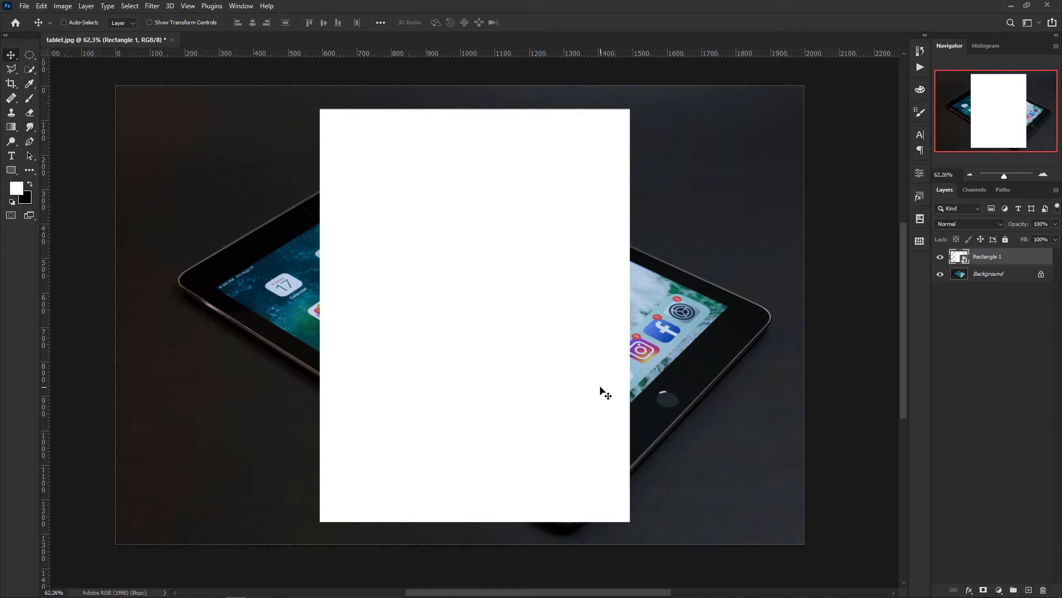
- Free-transform the rectangle, rotating it about -53.2° and shifting it slightly up over the tablet
key(ctrl+t)
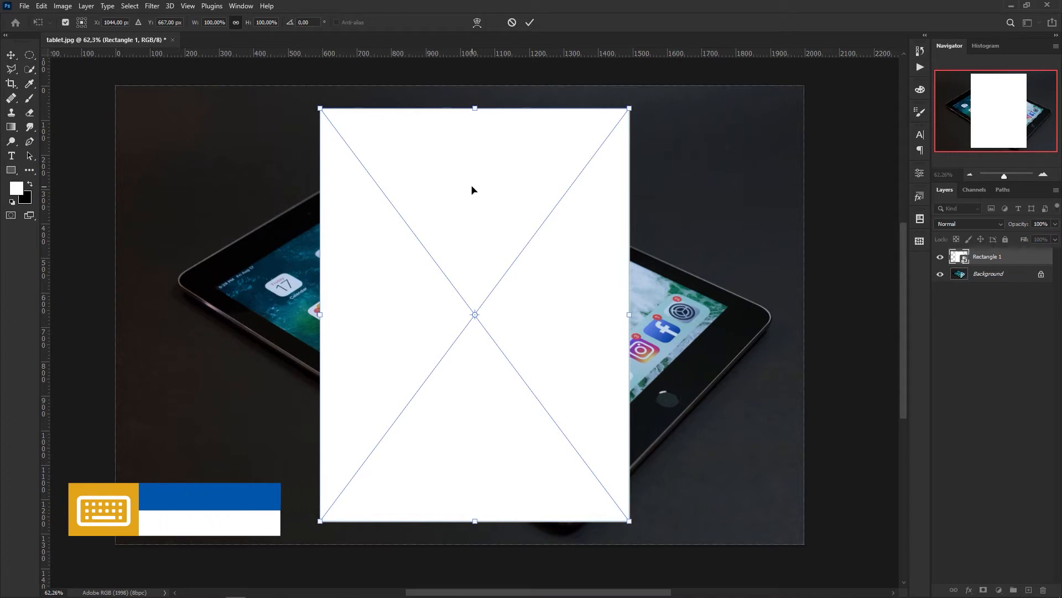
drag(658, 103, 429, 102)
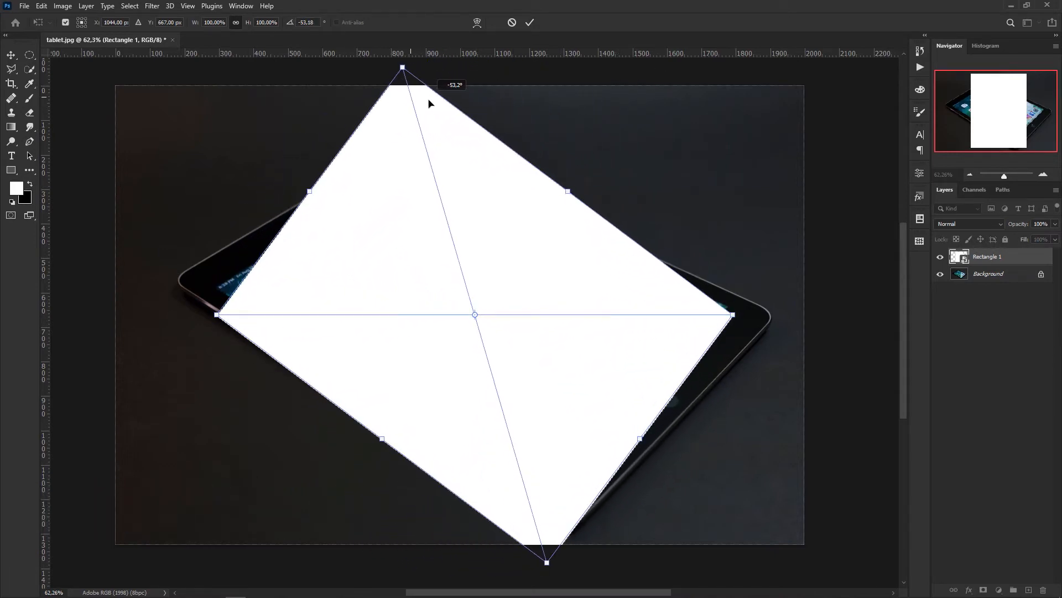
drag(477, 266, 479, 247)
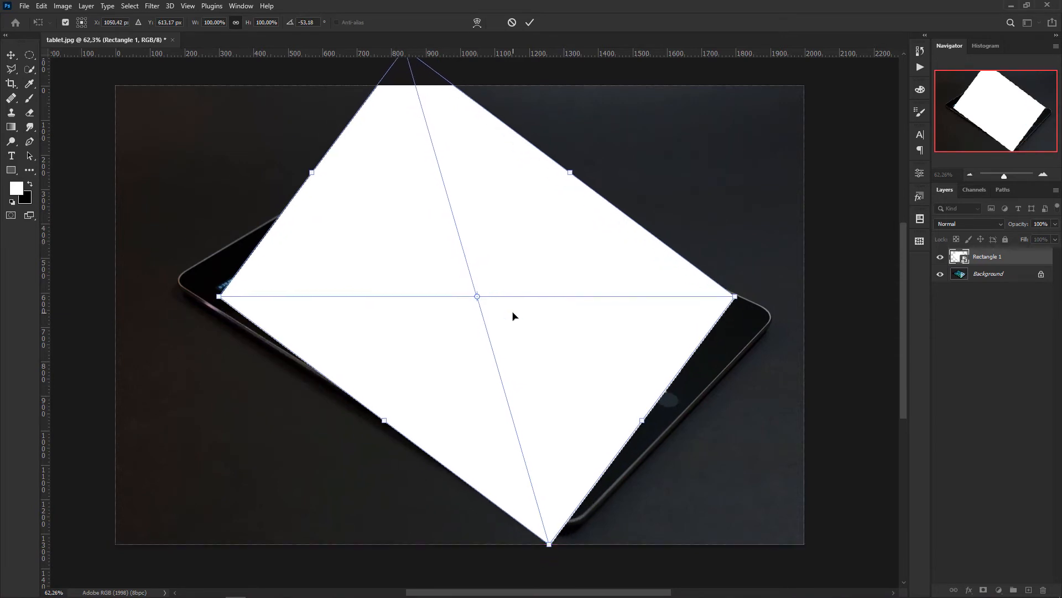
scroll(515, 271, up, 1)
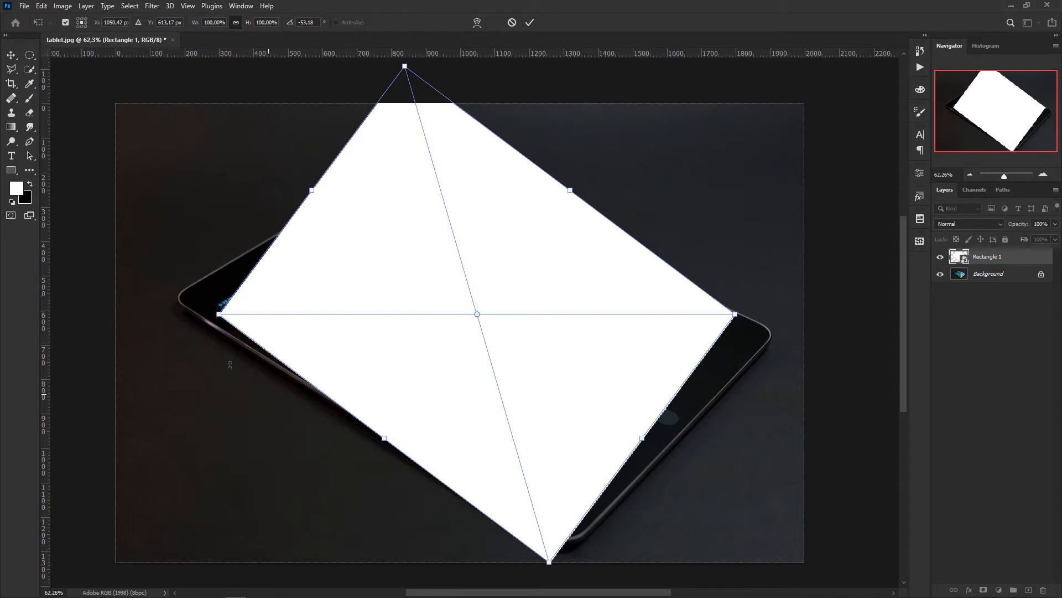
- Distort the rectangle so its four corners roughly match the corners of the tablet's screen
right_click(356, 264)
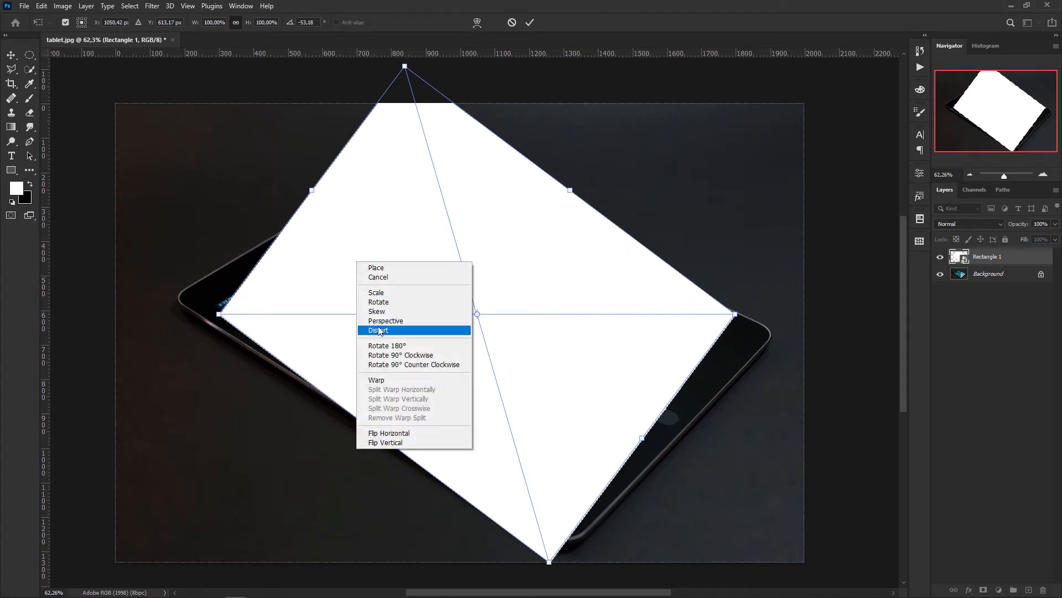
click(220, 315)
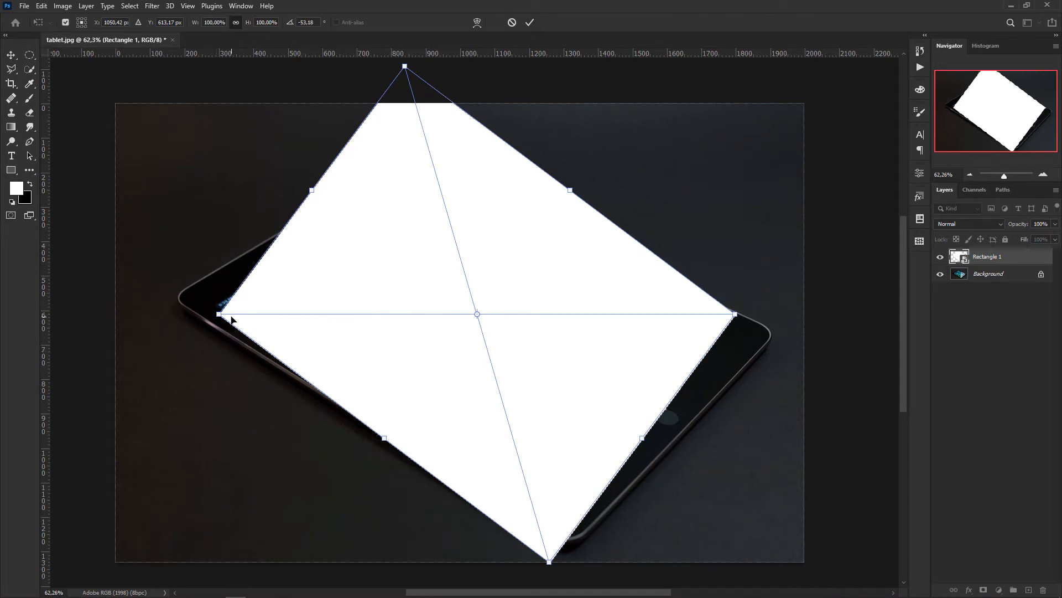
drag(220, 315, 253, 322)
drag(231, 289, 217, 306)
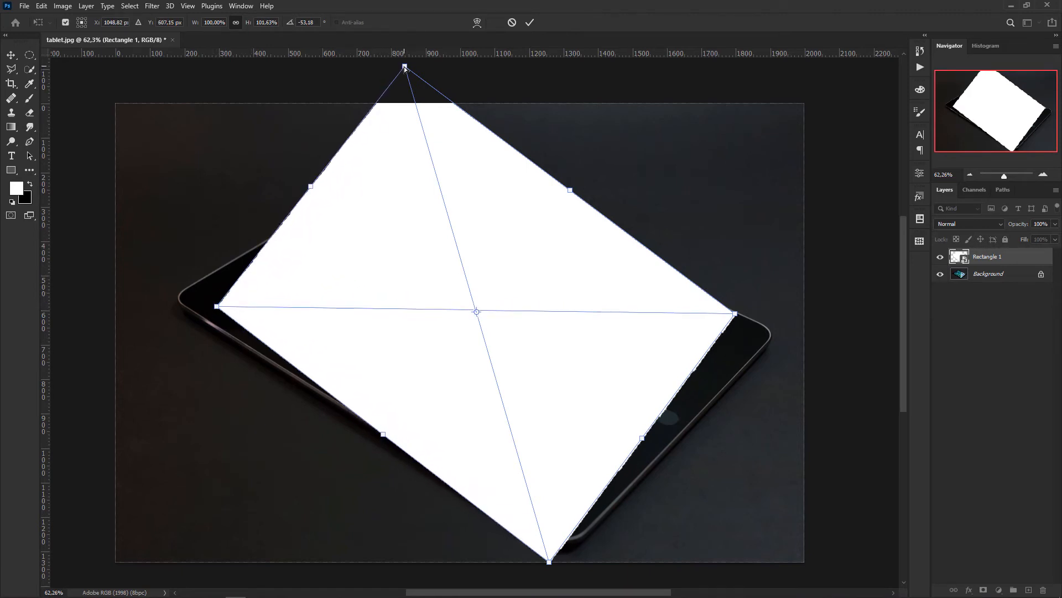
drag(405, 67, 418, 179)
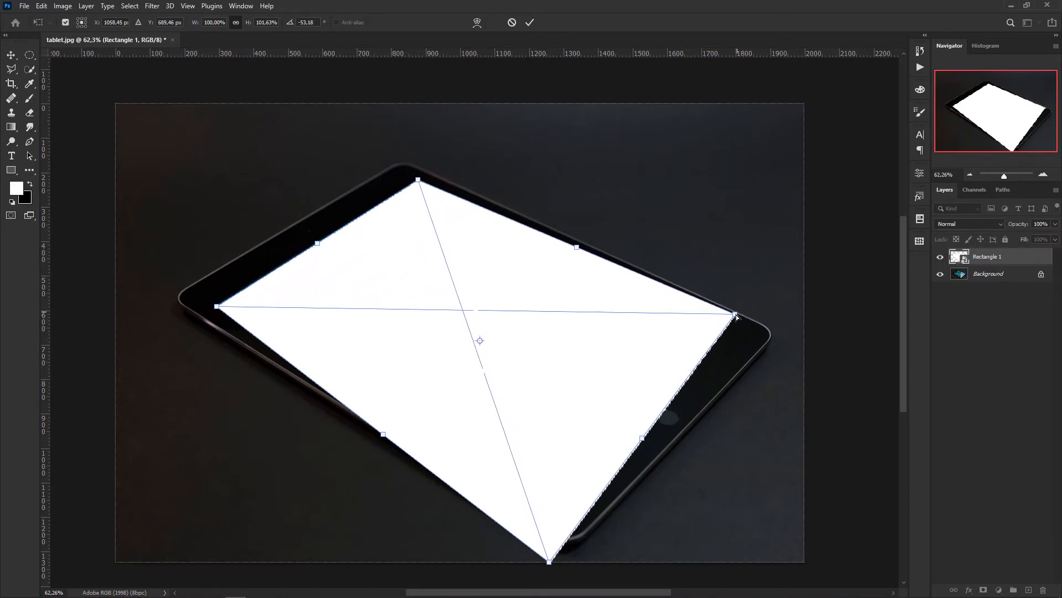
mouse_move(737, 316)
mouse_down()
mouse_move(686, 357)
mouse_move(702, 318)
mouse_move(733, 314)
mouse_move(730, 325)
mouse_up()
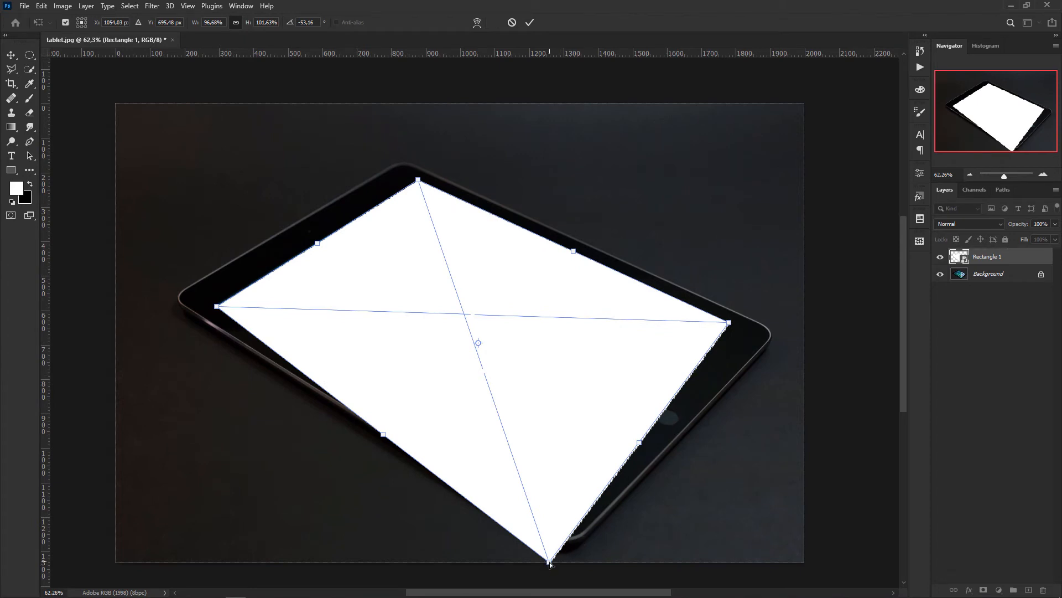
drag(549, 563, 543, 505)
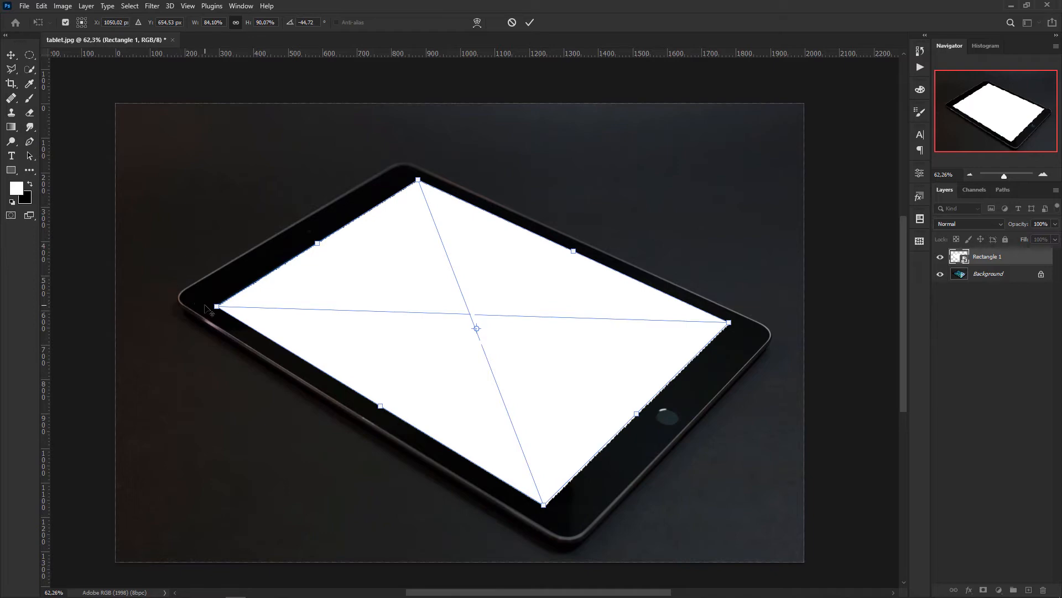
- Fine-tune the rectangle's left and upper corners so they sit exactly on the tablet screen's corners
scroll(212, 306, up, 2)
scroll(212, 306, up, 5)
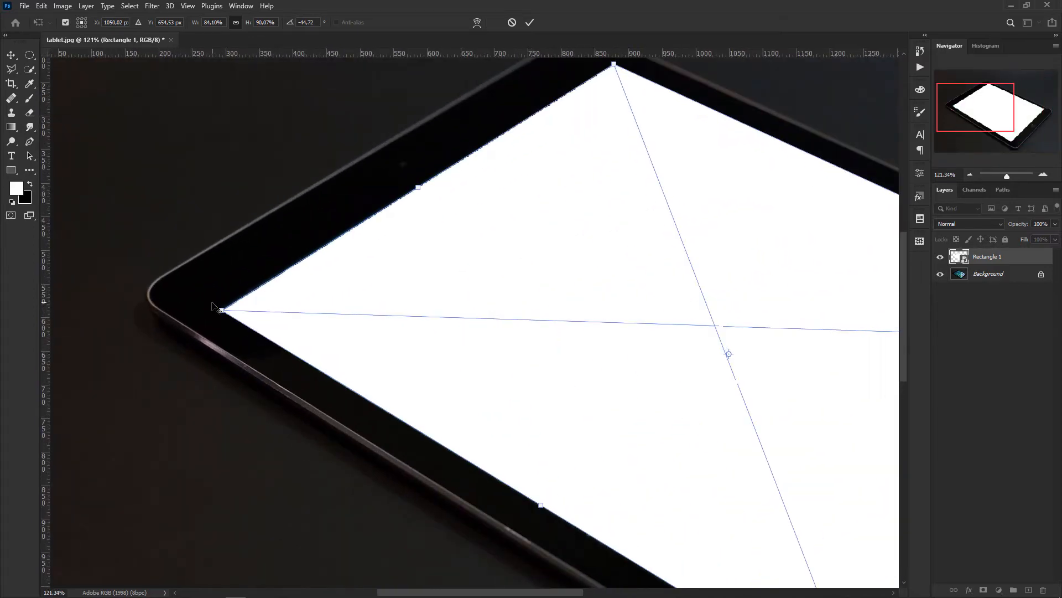
scroll(211, 306, up, 1)
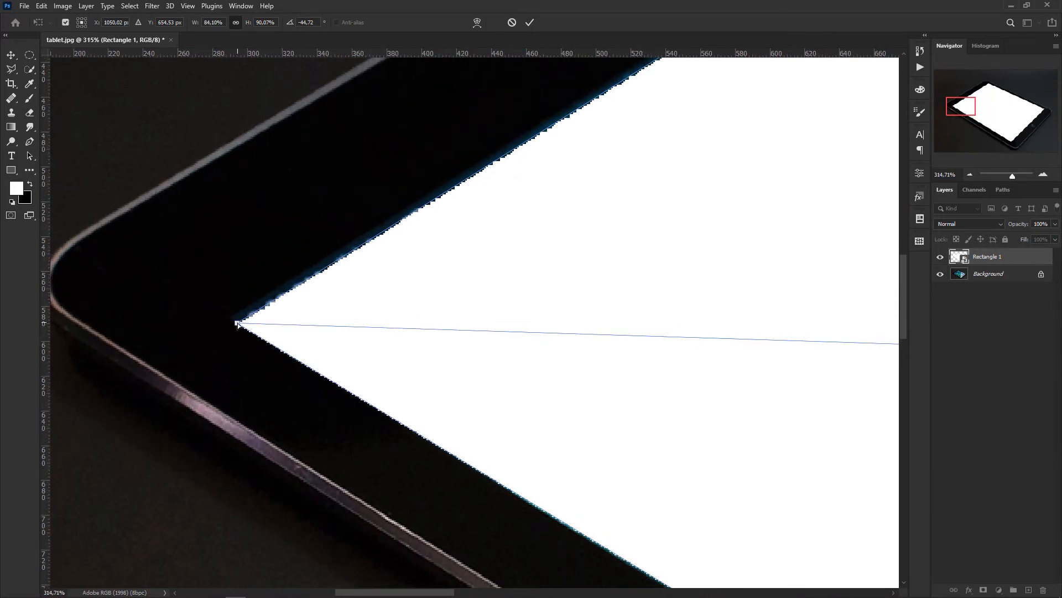
mouse_move(237, 325)
mouse_down()
mouse_move(259, 307)
mouse_move(227, 318)
mouse_up()
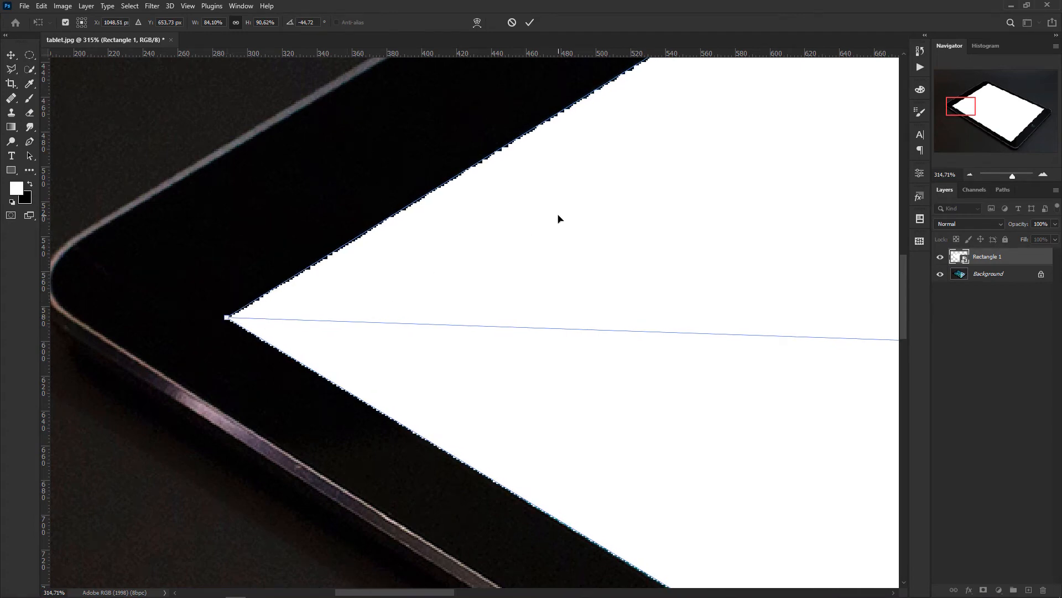
scroll(559, 218, down, 3)
drag(564, 218, 616, 320)
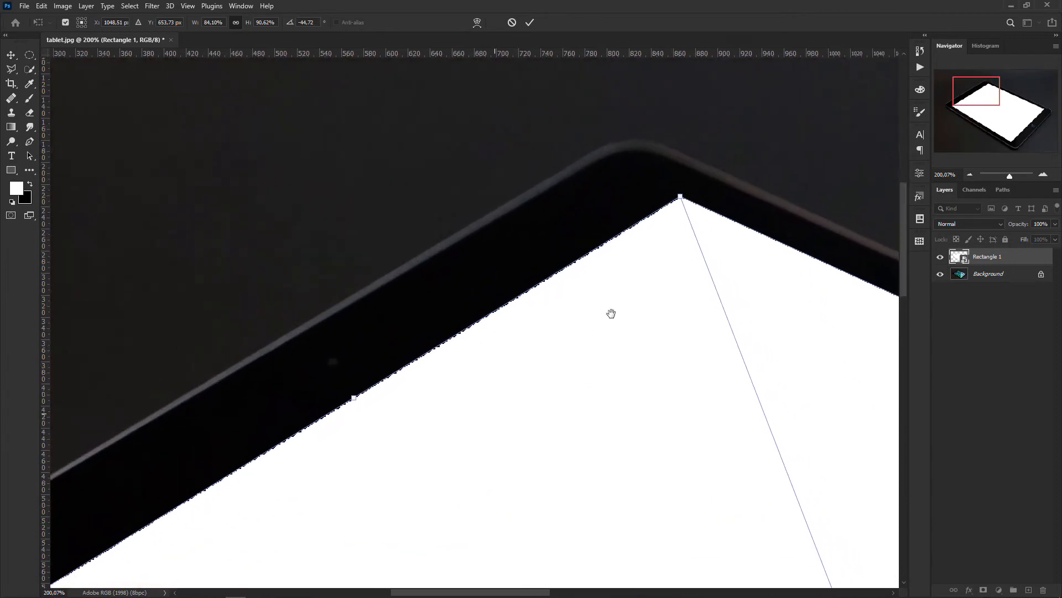
drag(550, 363, 479, 389)
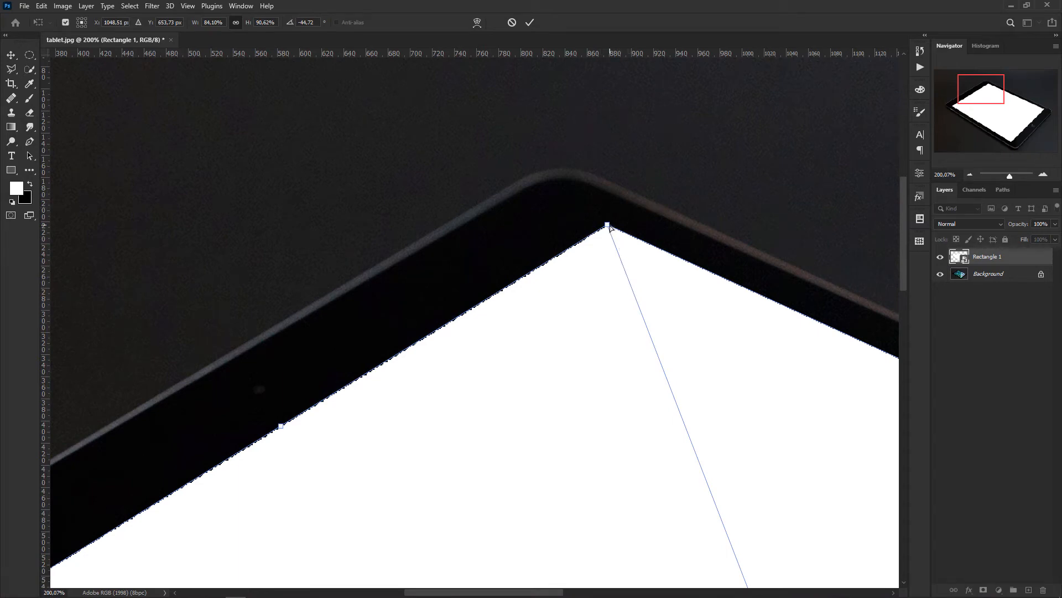
mouse_move(608, 226)
mouse_down()
mouse_move(550, 233)
mouse_move(613, 227)
mouse_up()
key(ctrl+0)
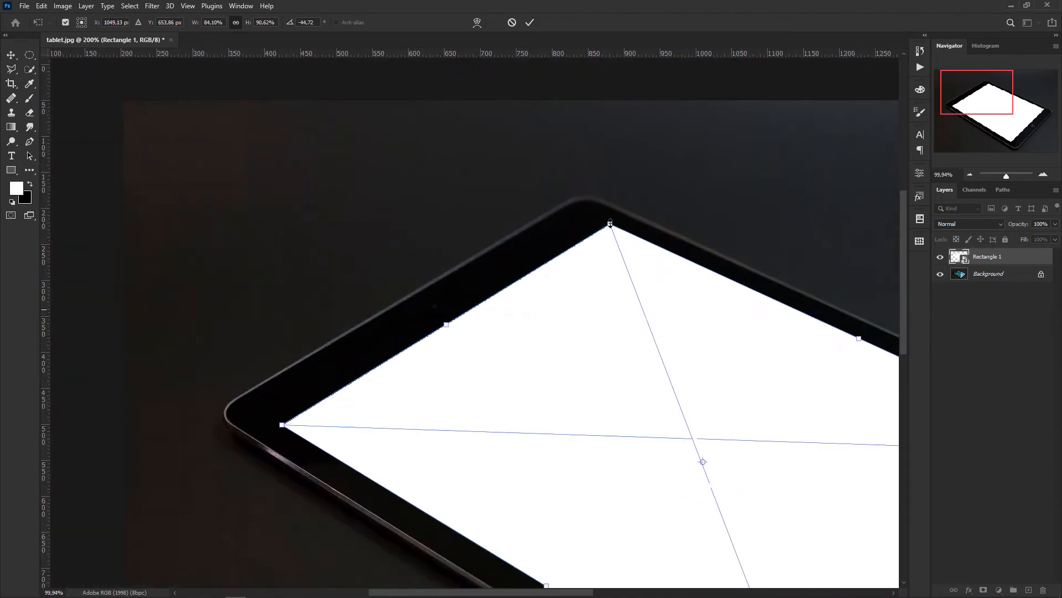
- Fine-tune the rectangle's right and lower corners to align with the tablet screen's edges
scroll(868, 328, up, 5)
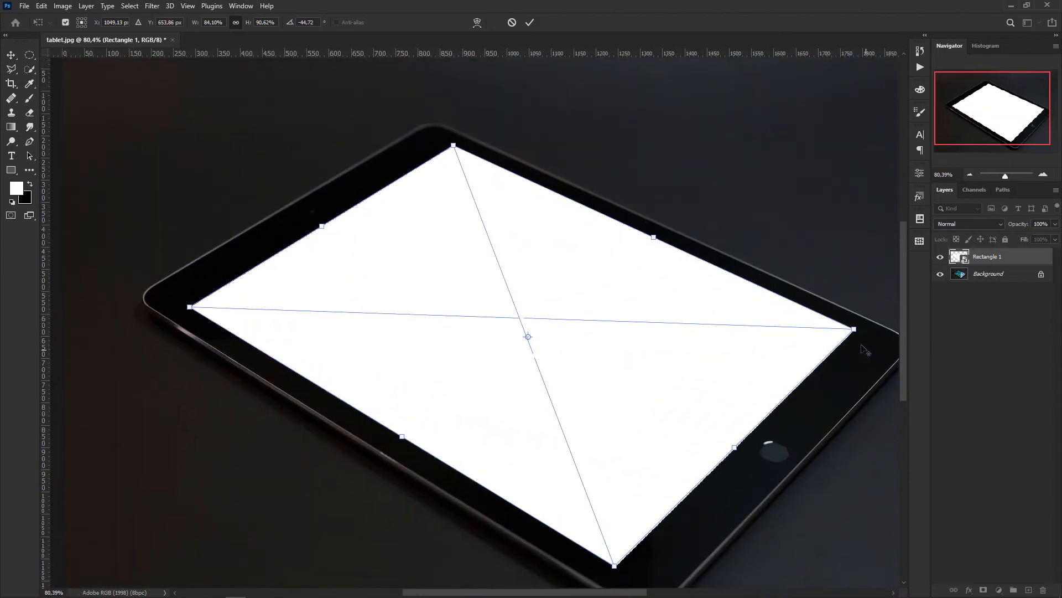
scroll(863, 322, up, 4)
mouse_move(829, 315)
mouse_down()
mouse_move(809, 320)
mouse_move(812, 328)
mouse_up()
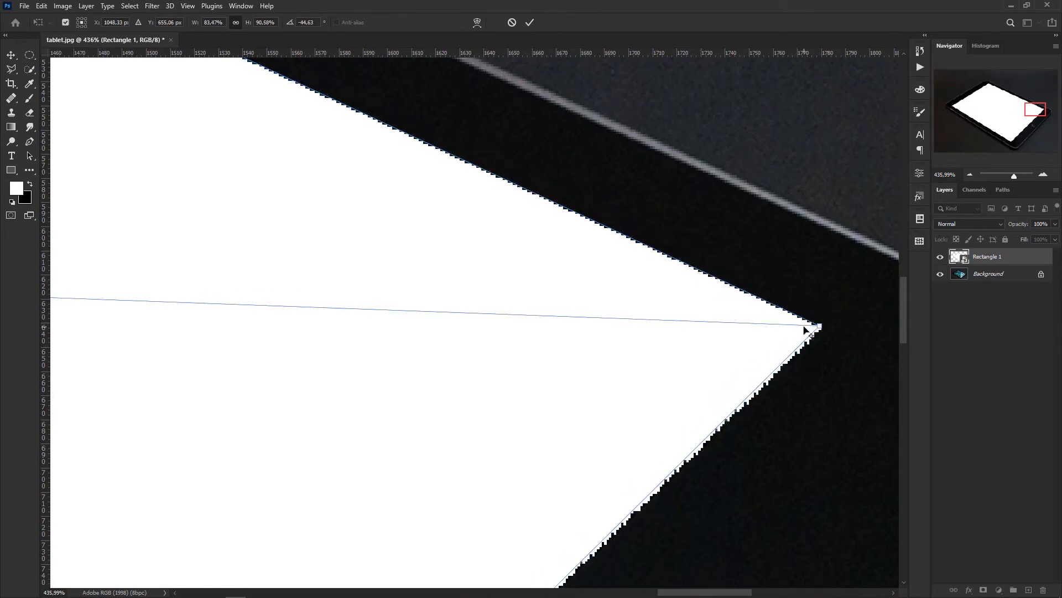
scroll(808, 331, down, 5)
scroll(809, 332, down, 4)
scroll(605, 523, up, 5)
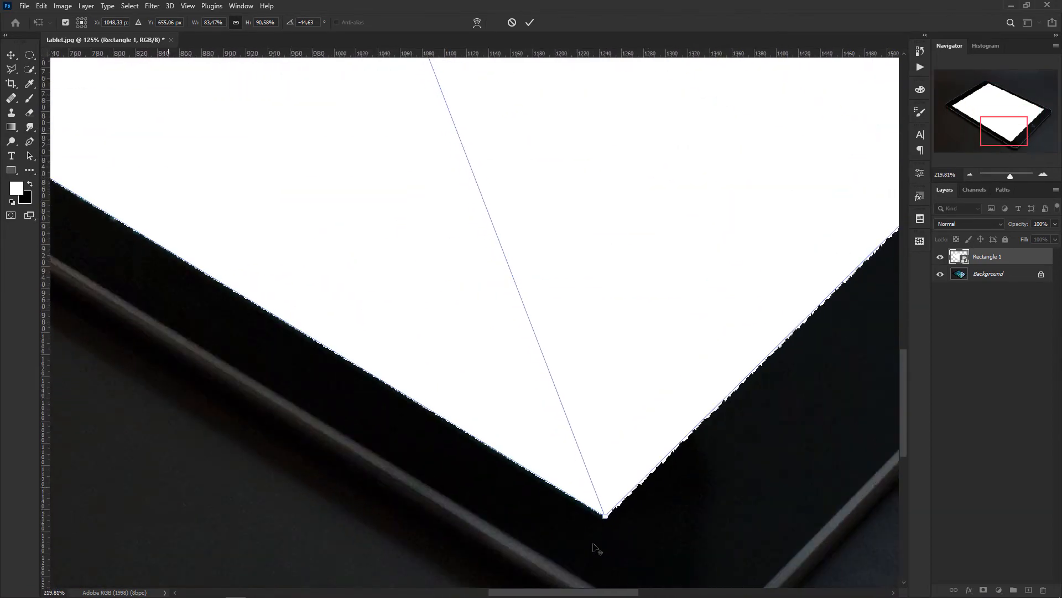
mouse_move(606, 518)
mouse_down()
mouse_move(608, 501)
mouse_move(603, 517)
mouse_up()
scroll(604, 518, down, 5)
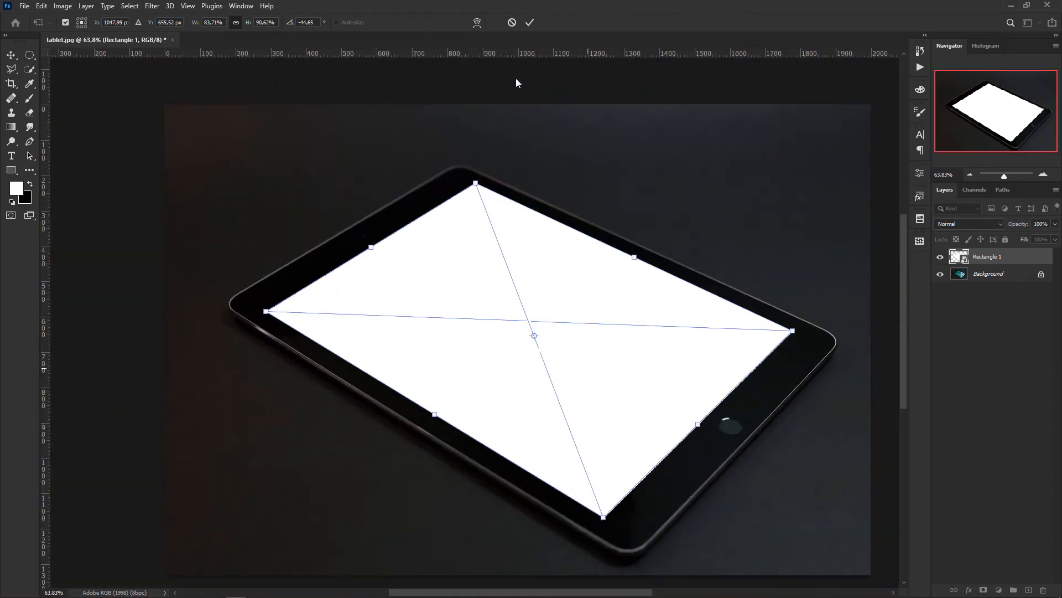
- Apply the rectangle's perspective transform and inspect how its edges line up with the tablet's screen
click(528, 23)
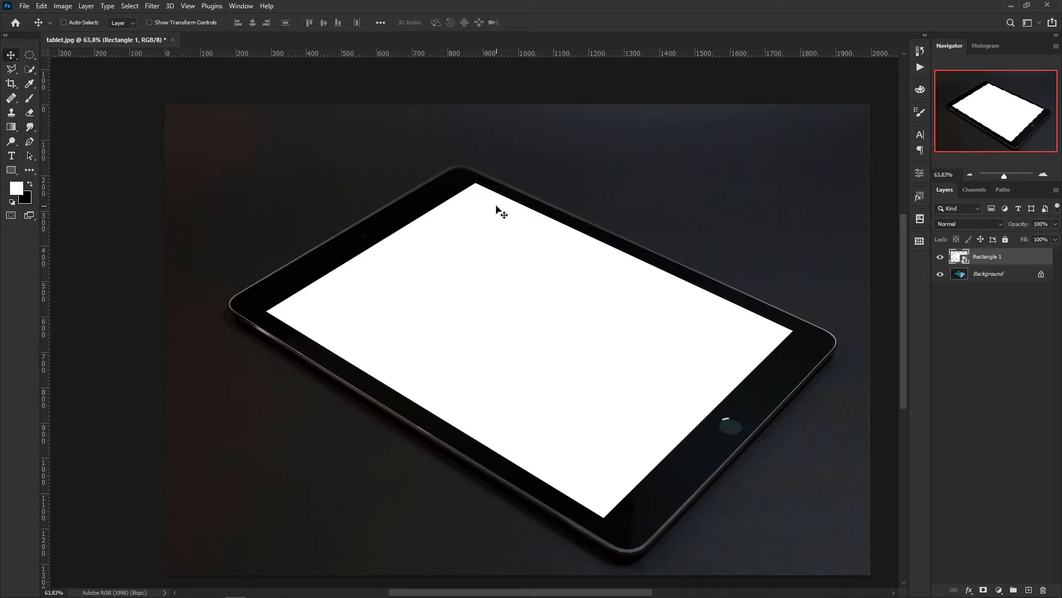
scroll(483, 160, up, 4)
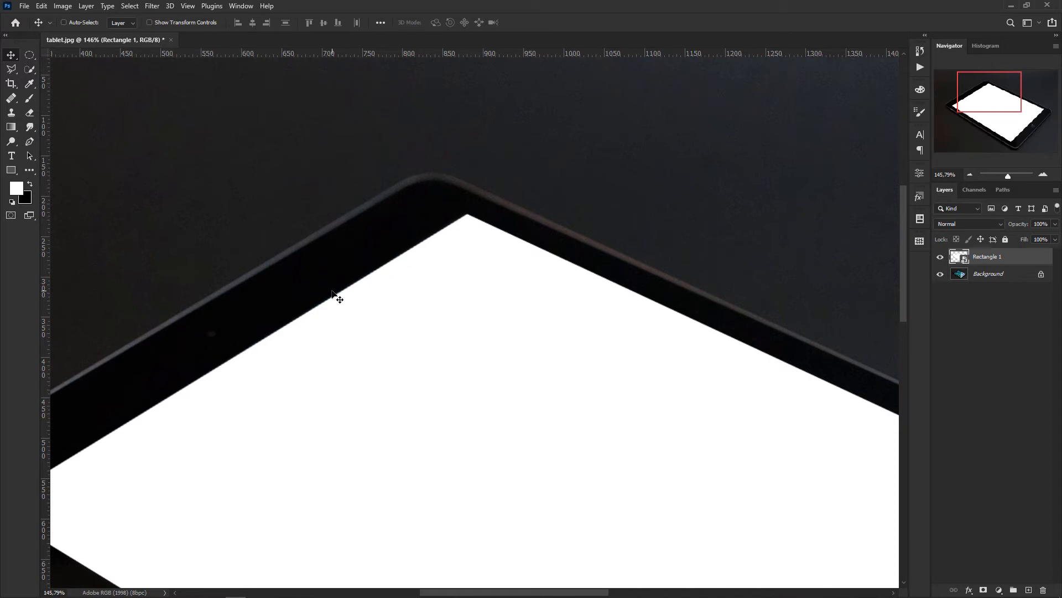
scroll(473, 338, down, 3)
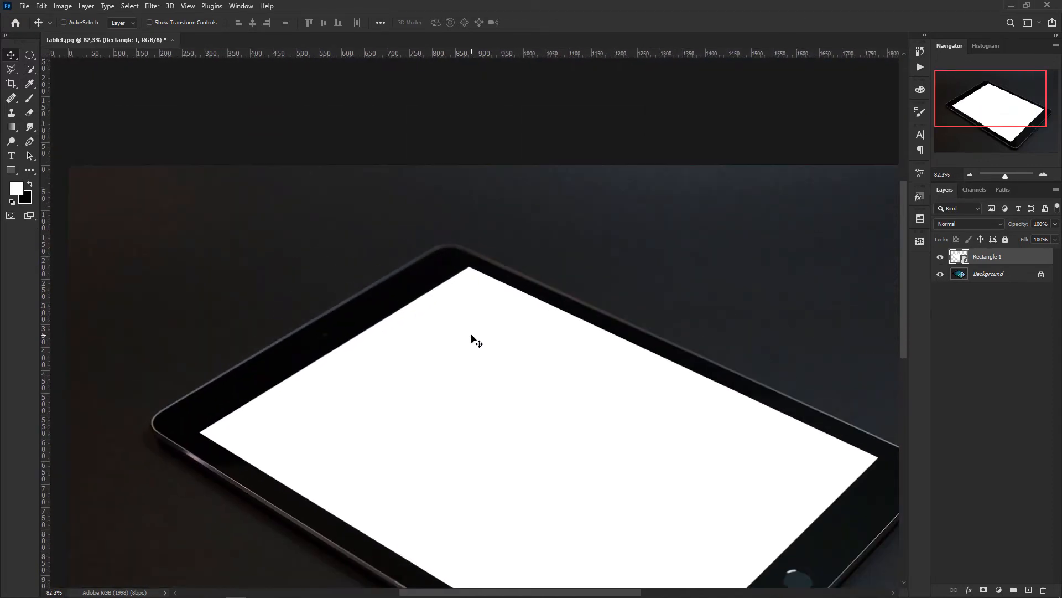
scroll(474, 339, down, 2)
scroll(671, 469, up, 5)
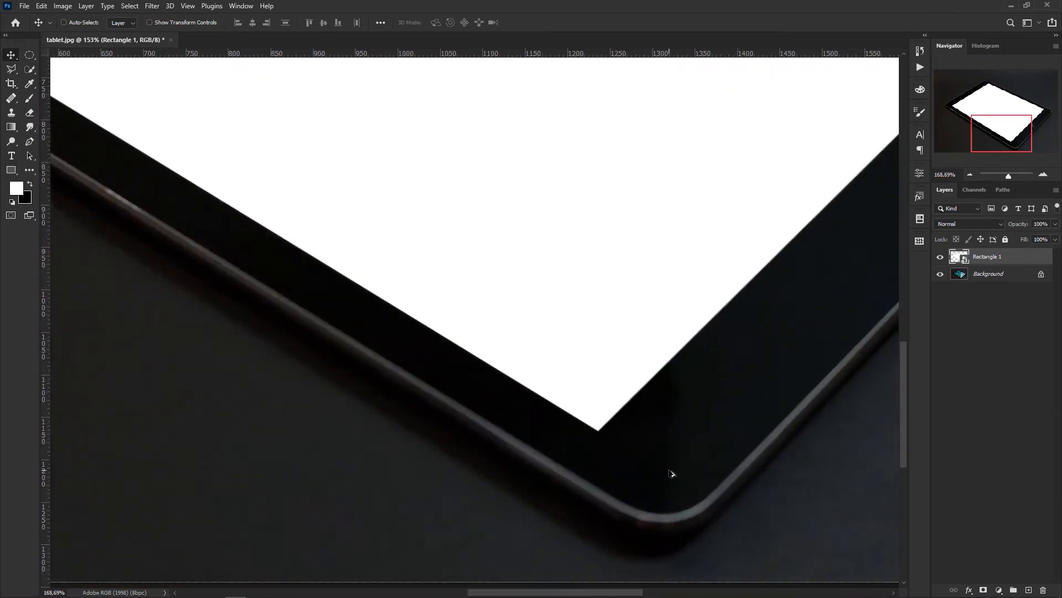
scroll(481, 486, down, 3)
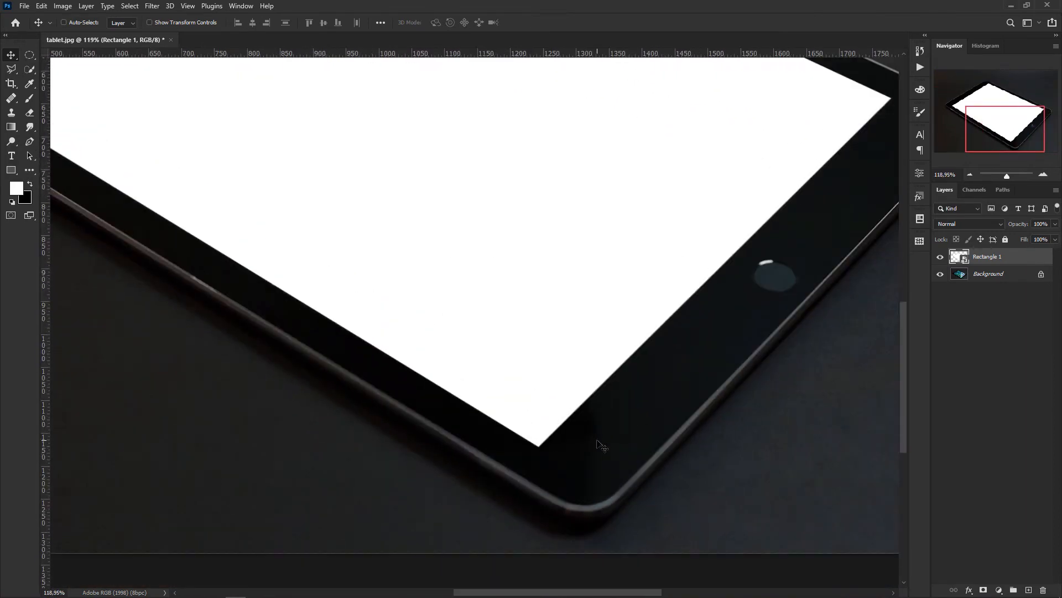
scroll(602, 446, down, 2)
scroll(602, 446, down, 1)
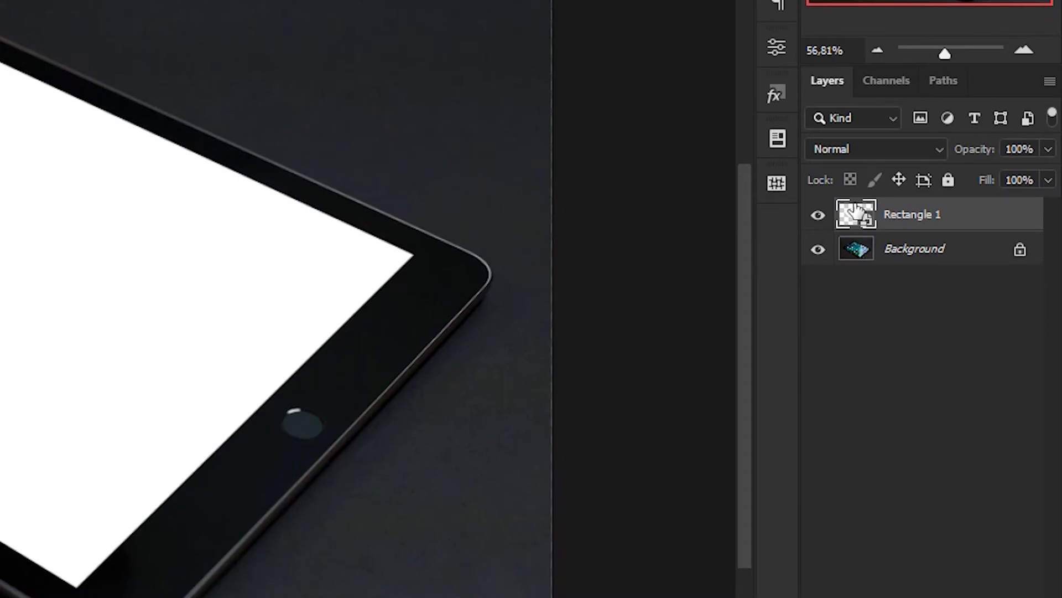
- Open the contents of the Rectangle 1 smart object and place the screen image from the T43_Mockup tablet folder into it
double_click(858, 218)
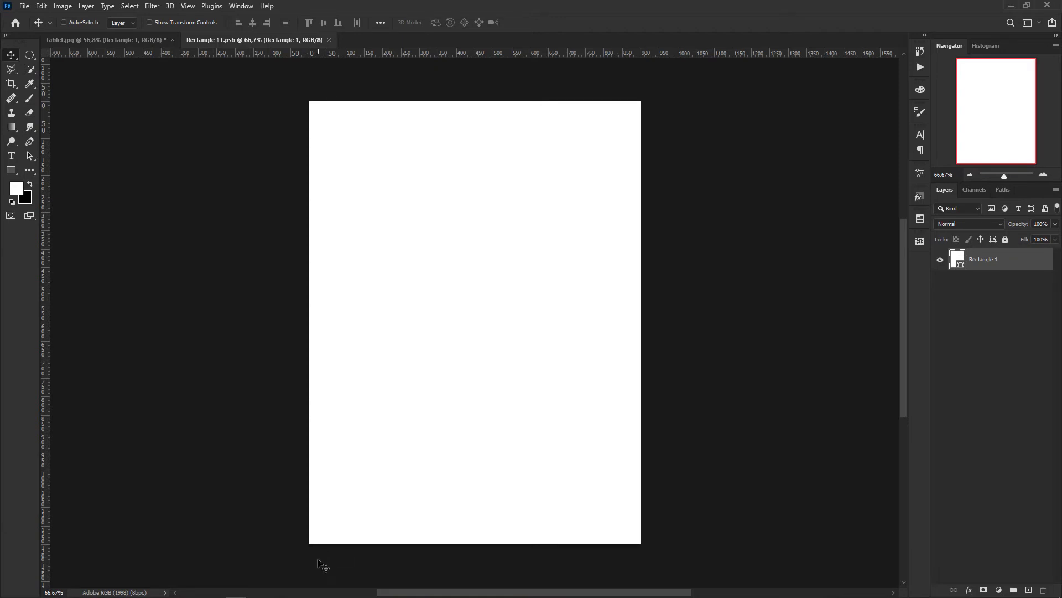
click(115, 35)
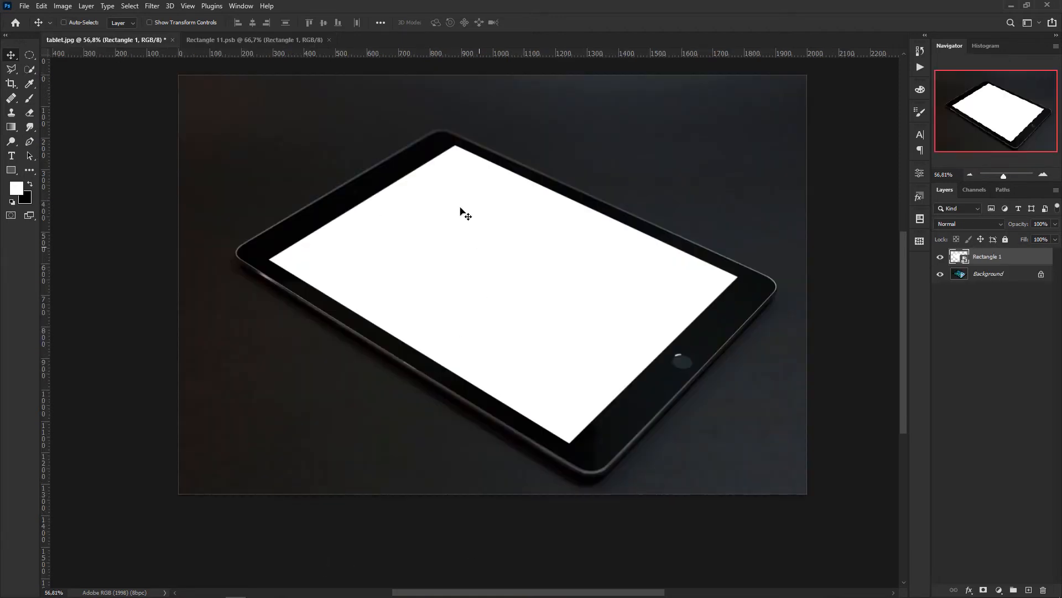
click(306, 39)
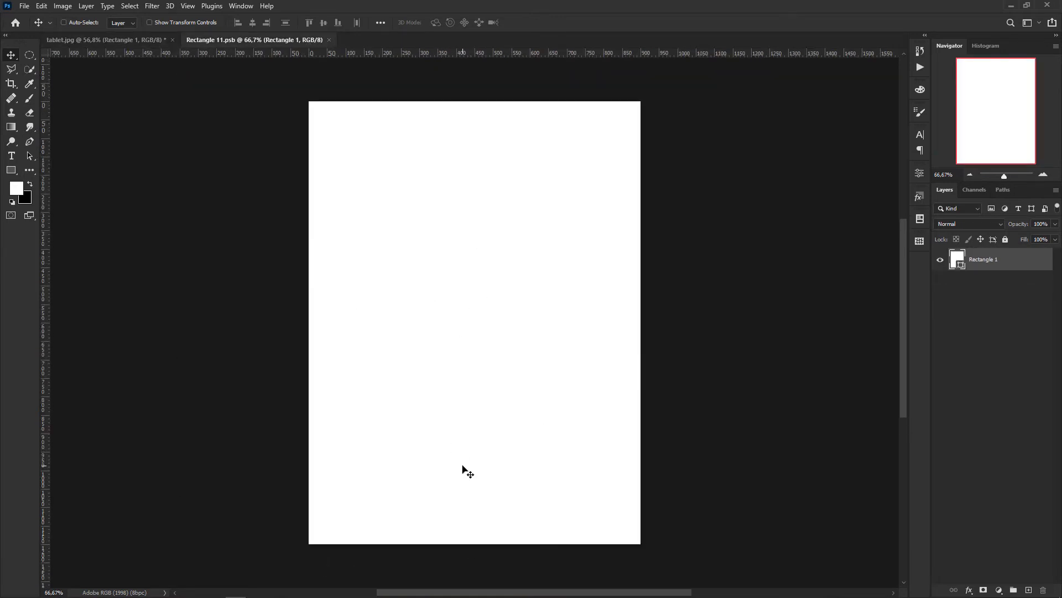
mouse_move(147, 595)
click(79, 594)
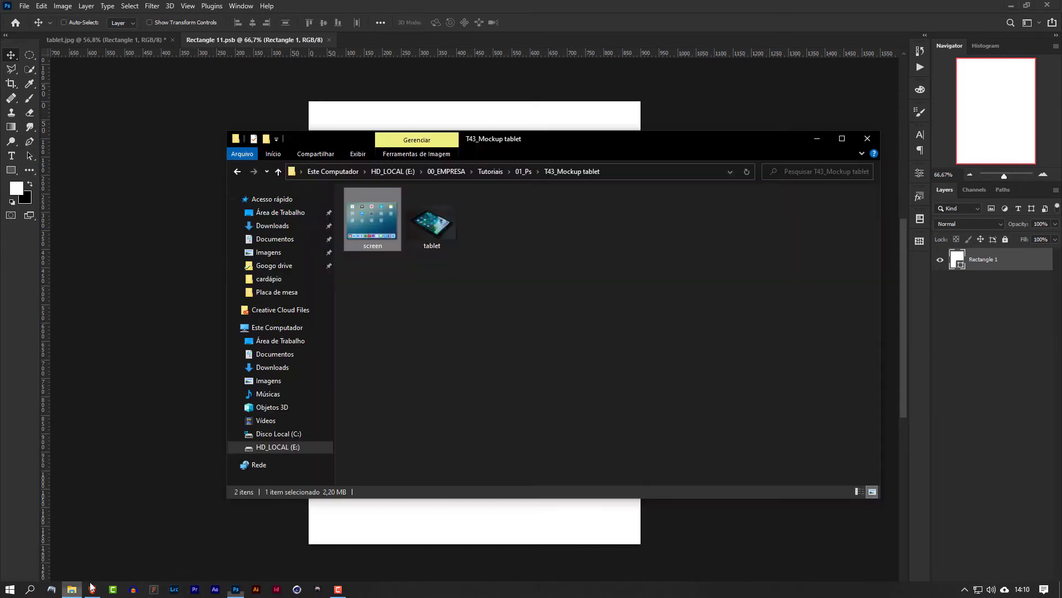
drag(372, 221, 489, 123)
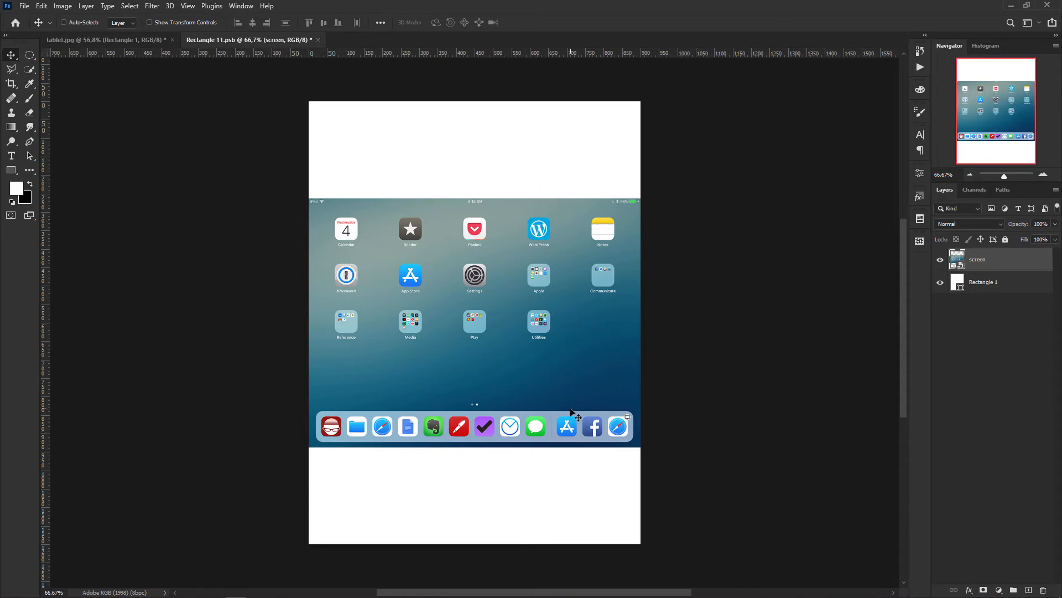
- Free-transform the screen image, rotating it 90° and scaling it to about 108% so it fills the whole canvas
key(ctrl)
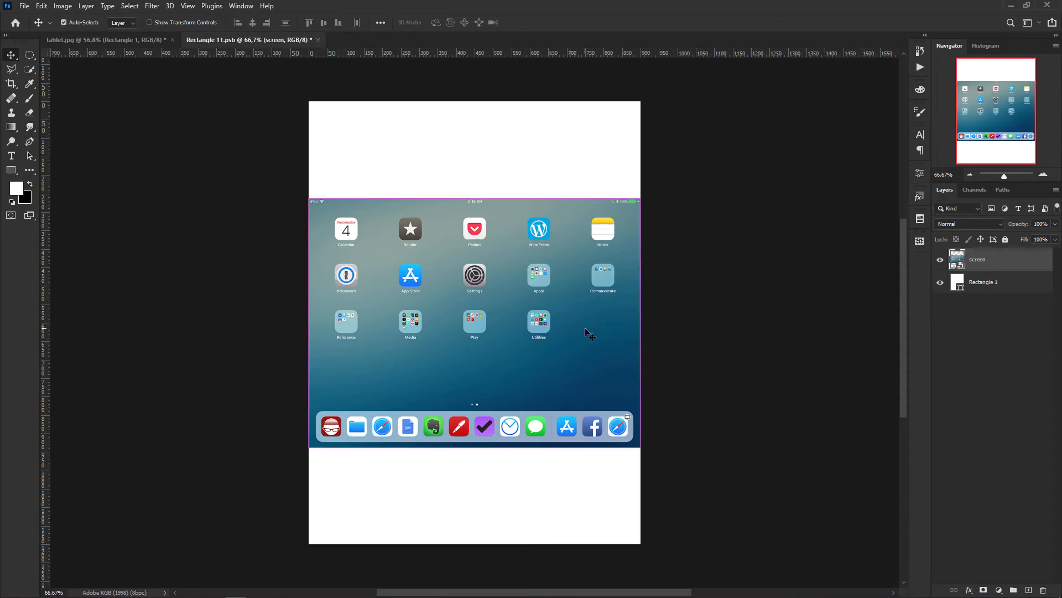
key(ctrl+t)
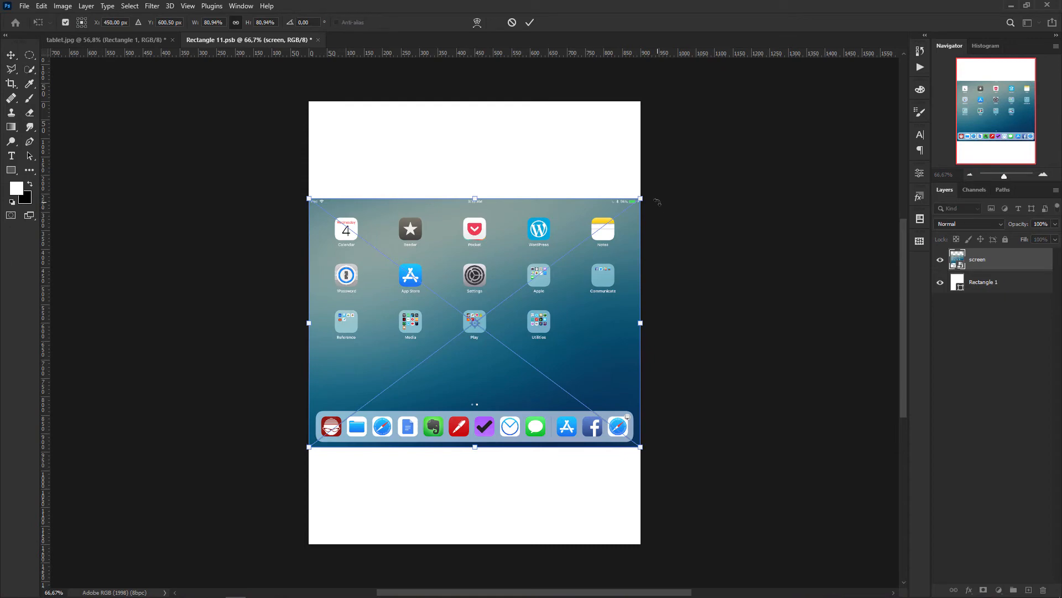
drag(659, 212, 542, 446)
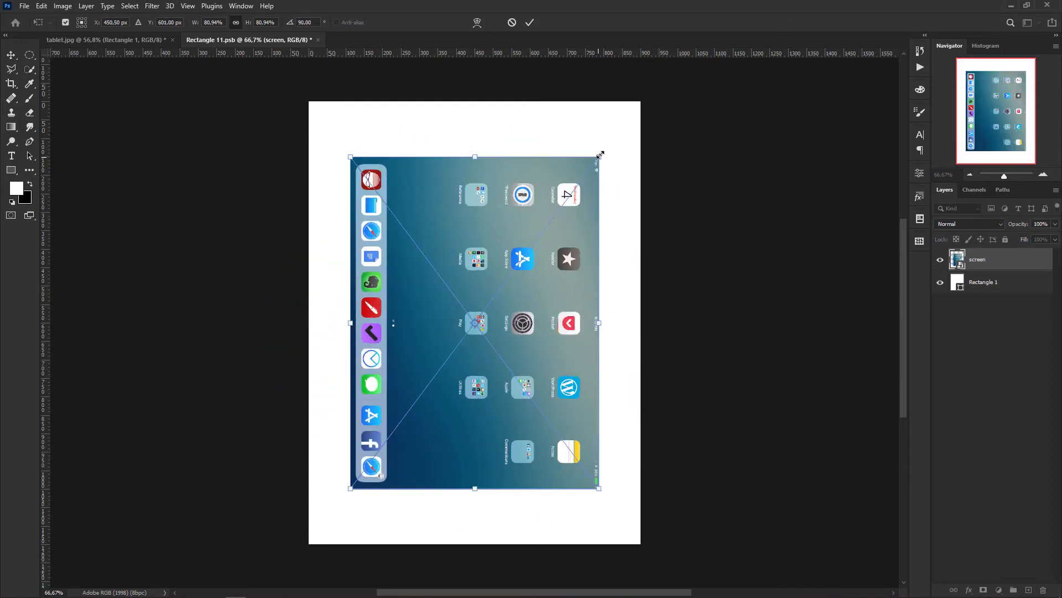
drag(601, 155, 634, 105)
drag(348, 502, 306, 557)
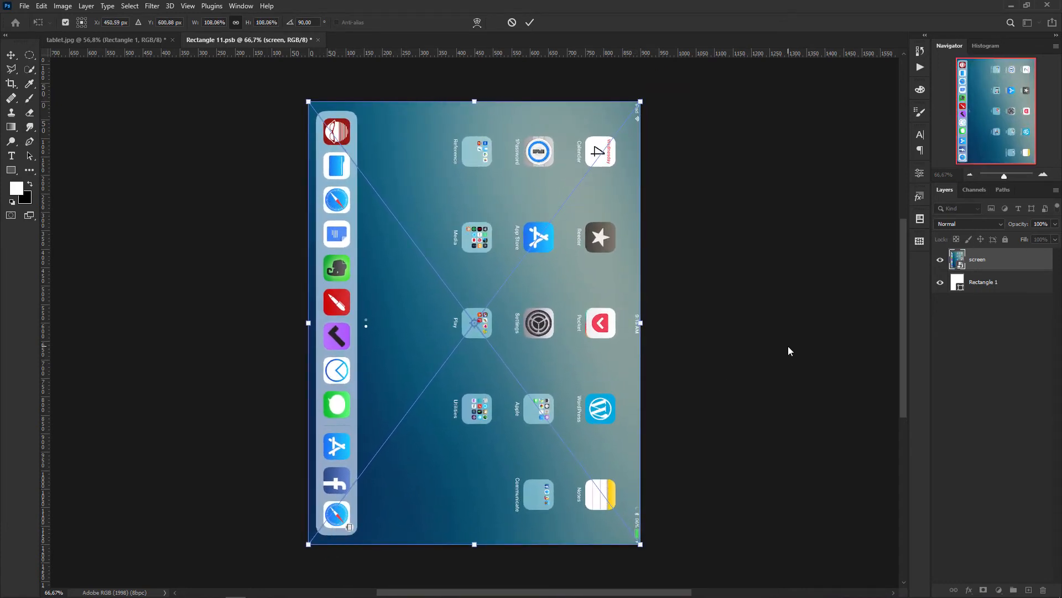
key(Return)
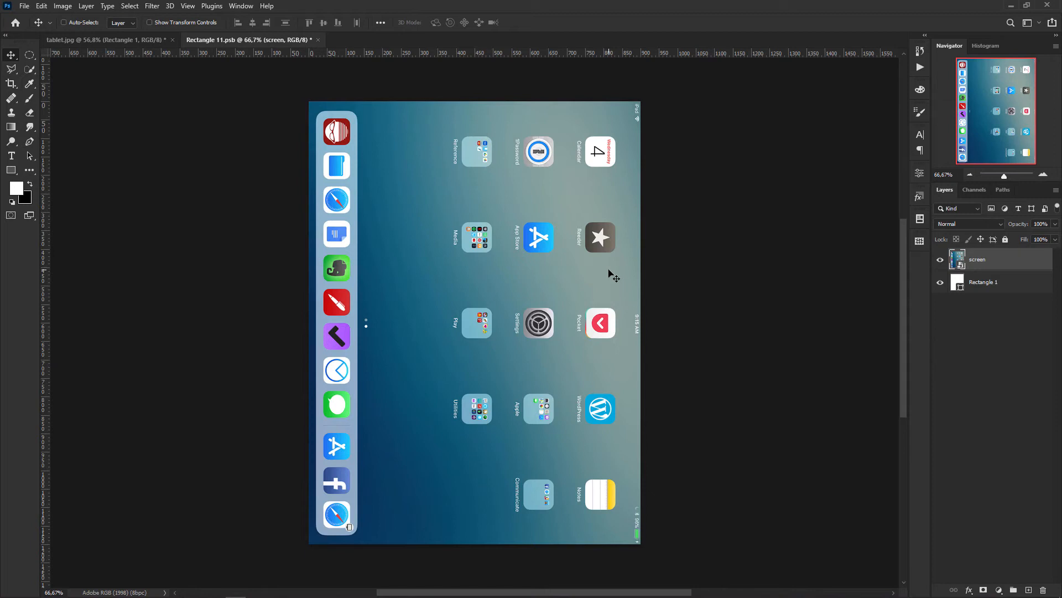
- Save the smart object's contents and close Rectangle 11.psb to return to tablet.jpg
key(ctrl)
key(ctrl+s)
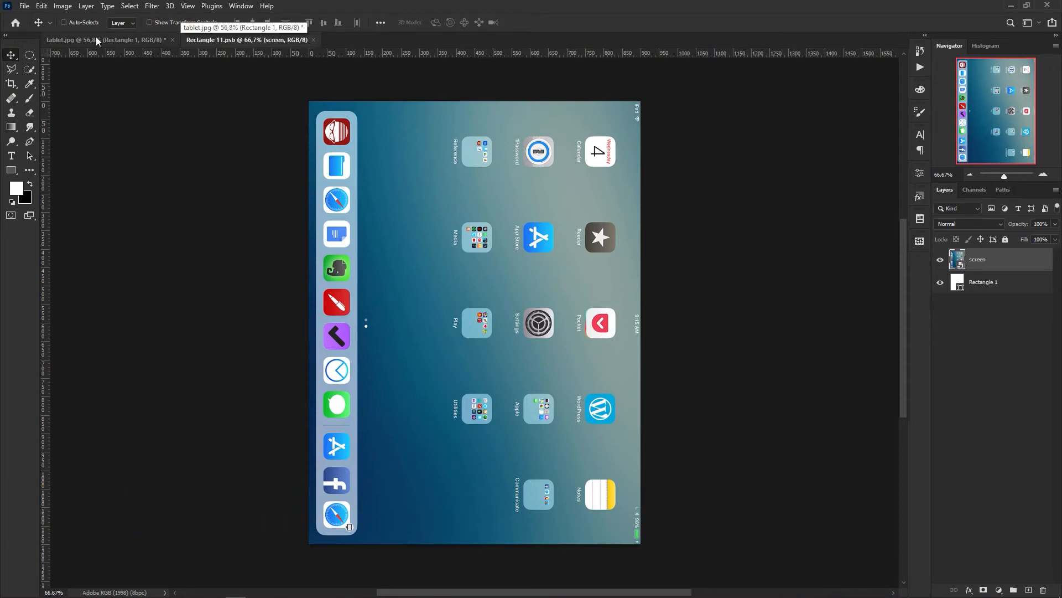
click(314, 40)
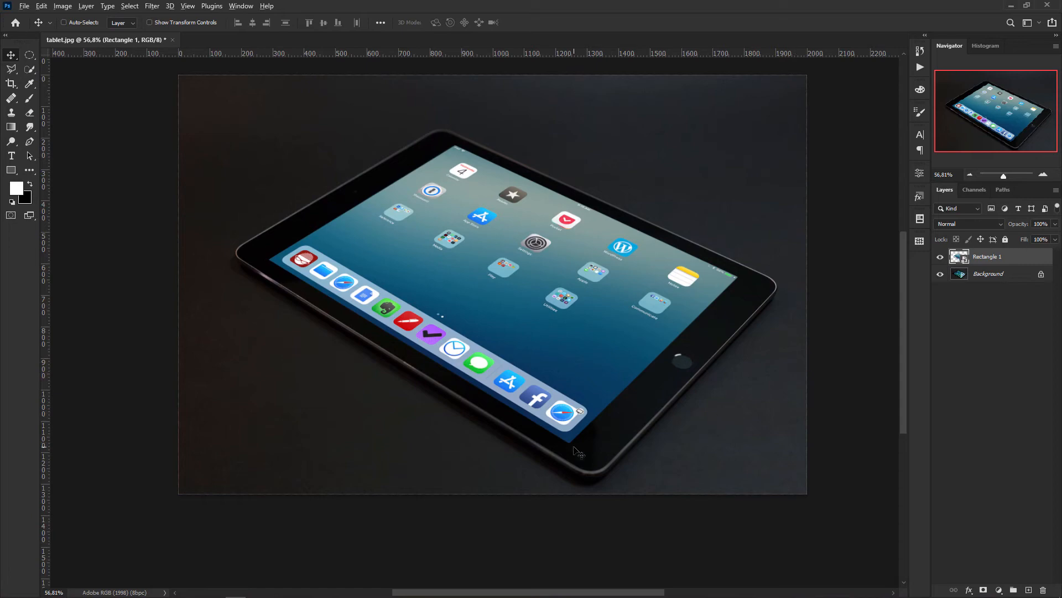
- Start a Tilt-Shift blur on the Rectangle 1 smart object
scroll(576, 447, up, 5)
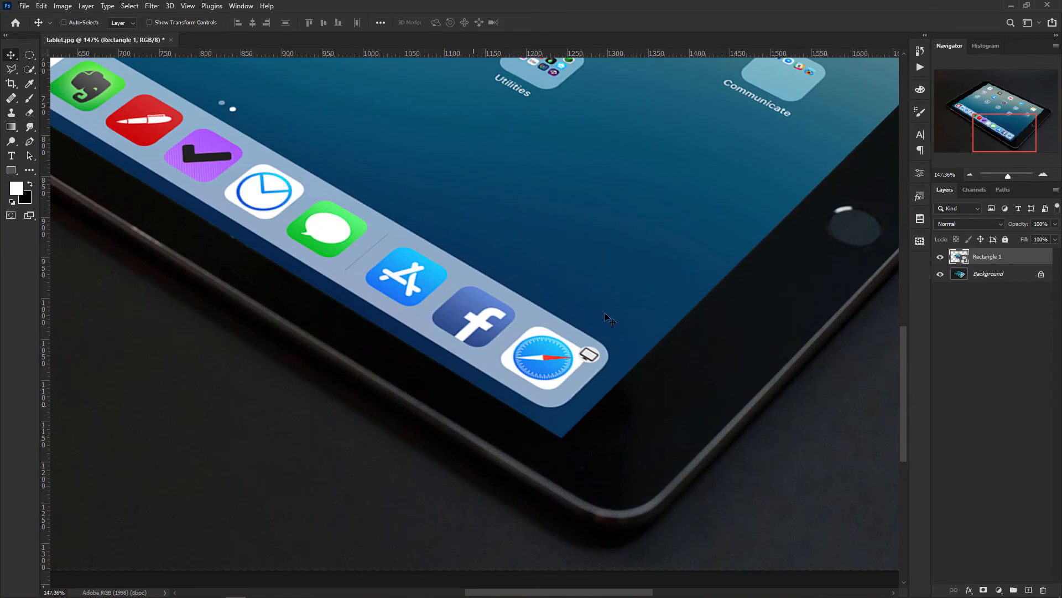
scroll(524, 398, down, 5)
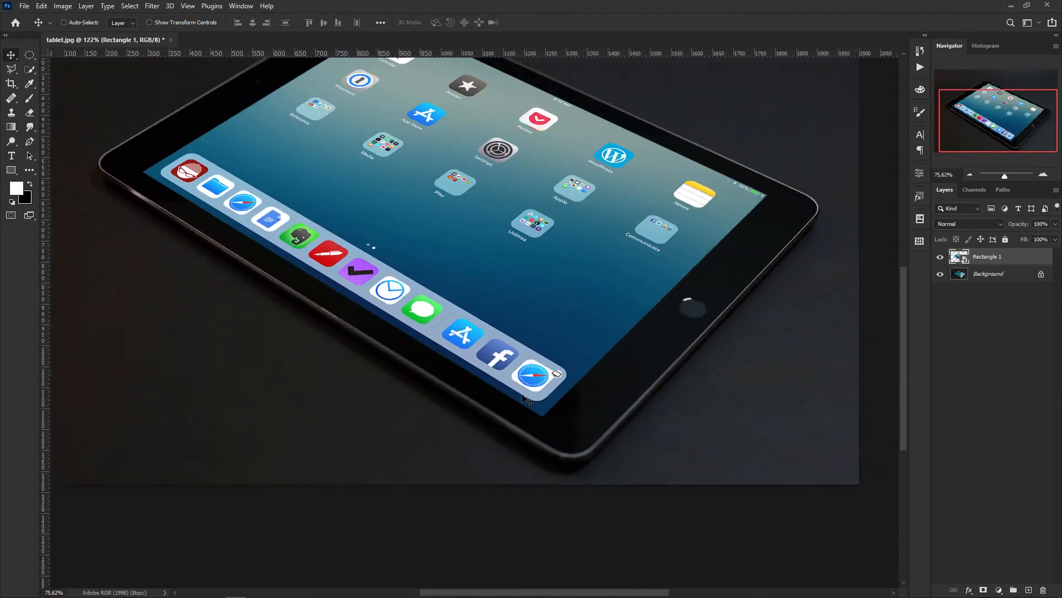
scroll(529, 353, up, 1)
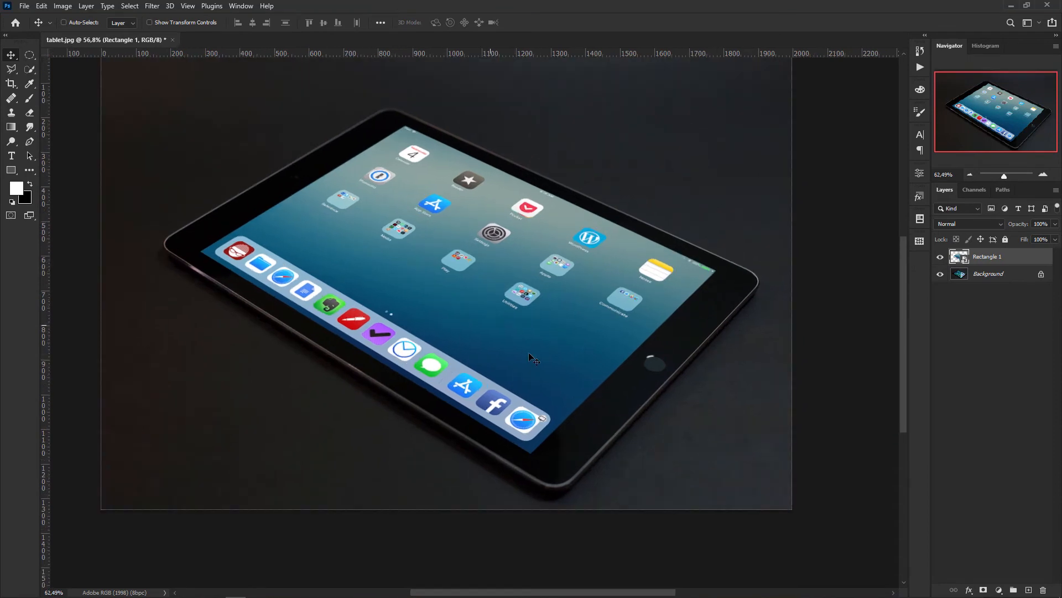
drag(549, 344, 572, 375)
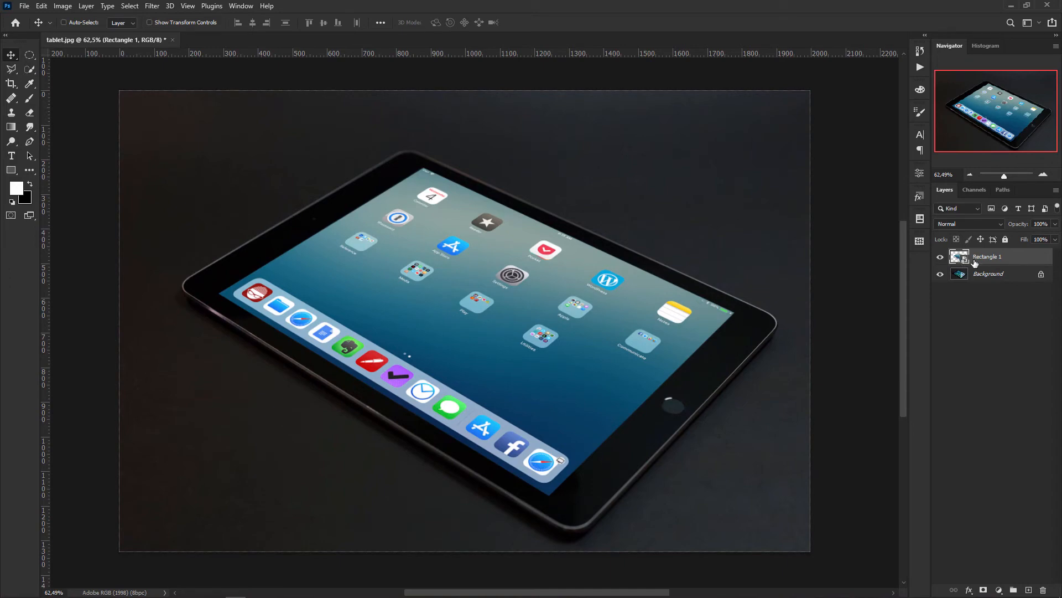
click(153, 7)
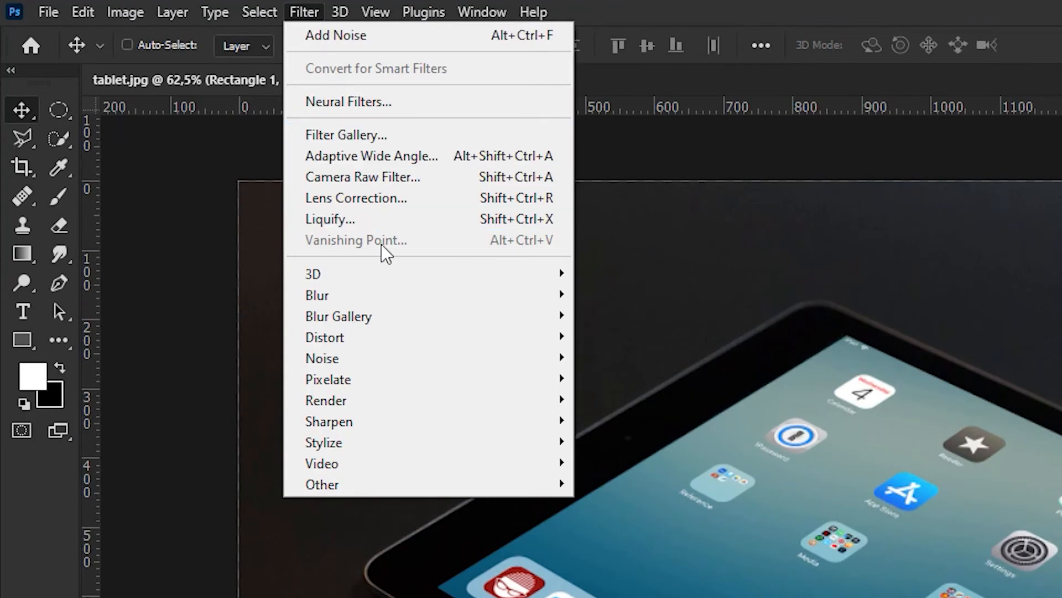
mouse_move(383, 324)
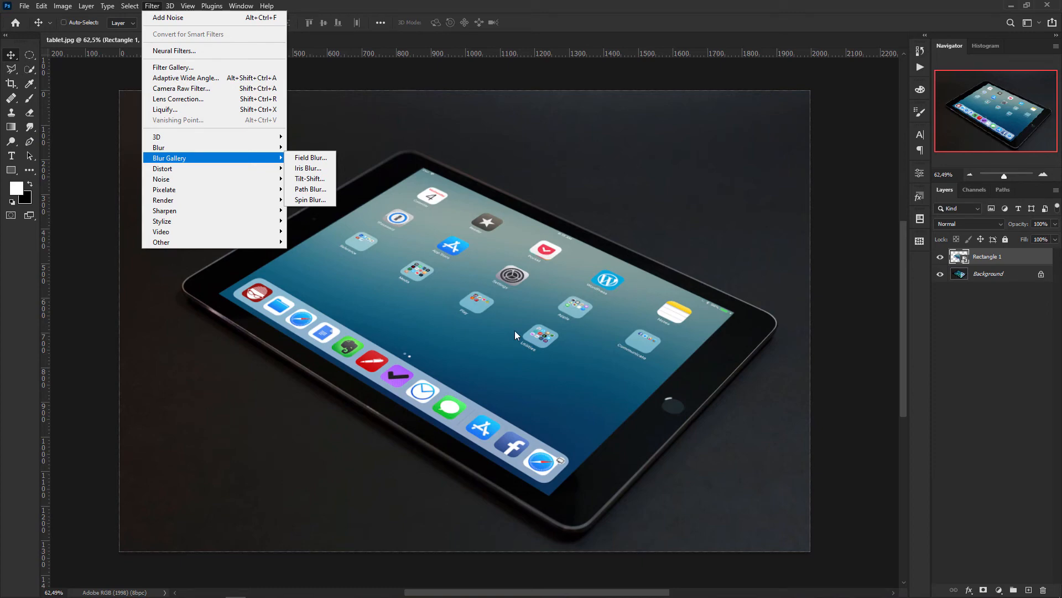
click(309, 178)
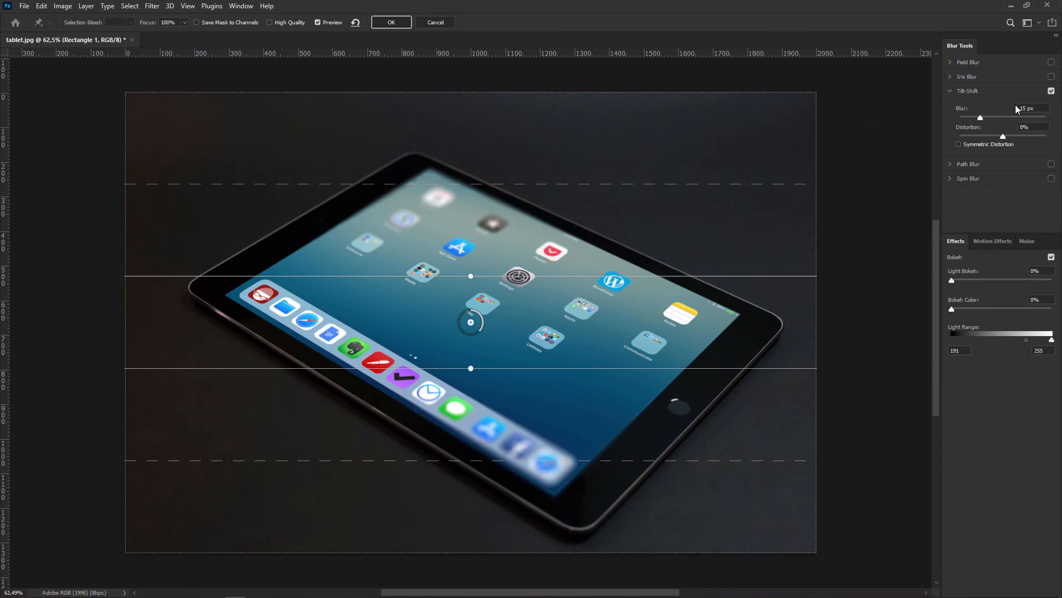
- Set the Tilt-Shift blur to 9 px and move both dashed boundaries outward to just beyond the tablet display's upper and lower corners
mouse_move(983, 119)
mouse_down()
mouse_move(1011, 118)
mouse_move(976, 117)
mouse_up()
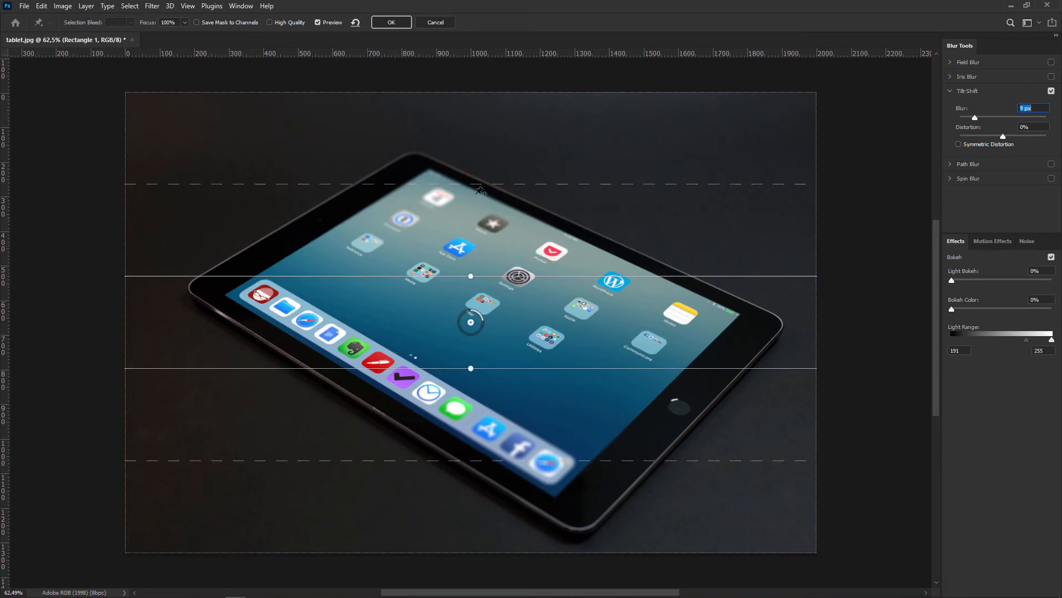
mouse_move(476, 189)
mouse_down()
mouse_move(475, 150)
mouse_move(475, 184)
mouse_move(477, 169)
mouse_up()
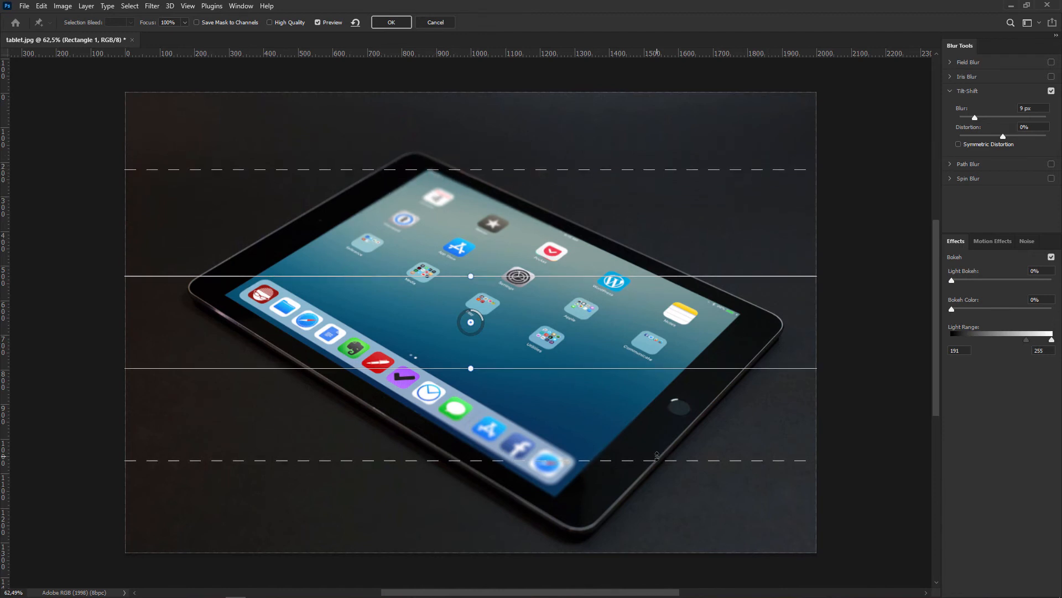
drag(582, 461, 584, 501)
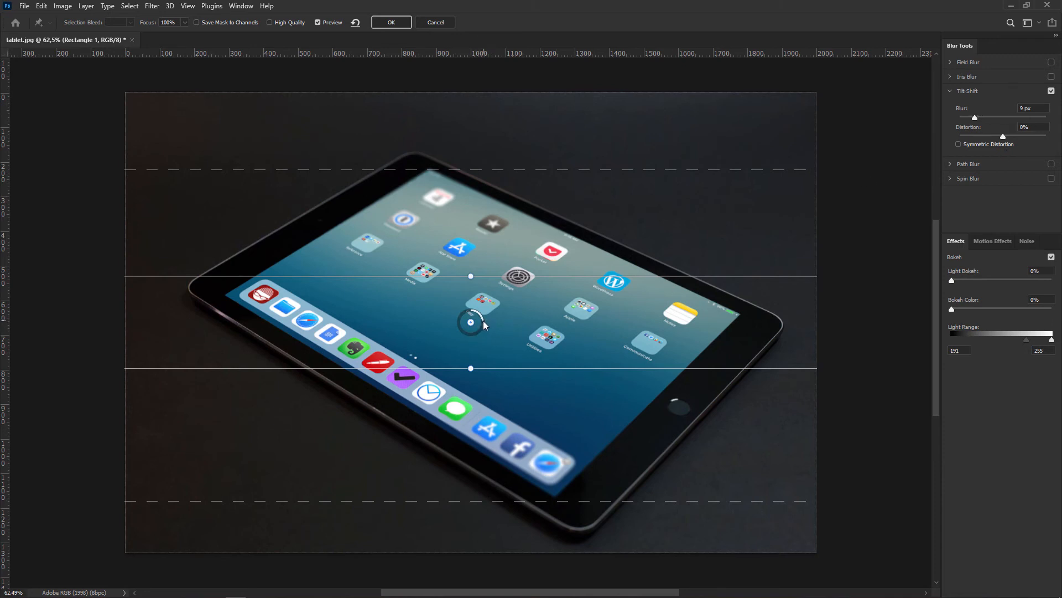
- Set the Tilt-Shift blur to 5 px and apply the filter
drag(484, 325, 485, 327)
drag(978, 118, 963, 125)
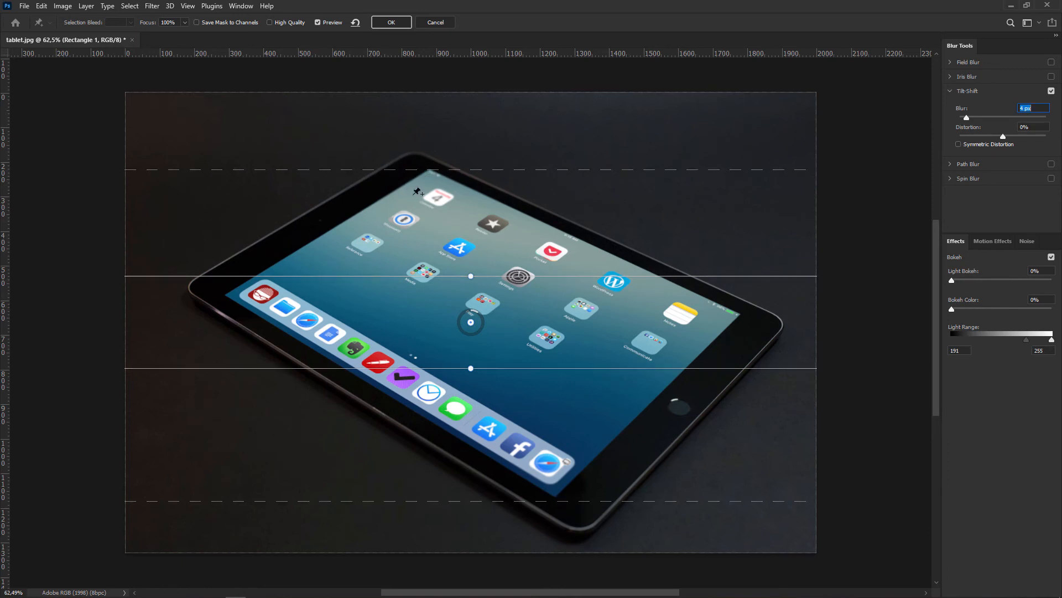
text(5)
key(Return)
click(394, 23)
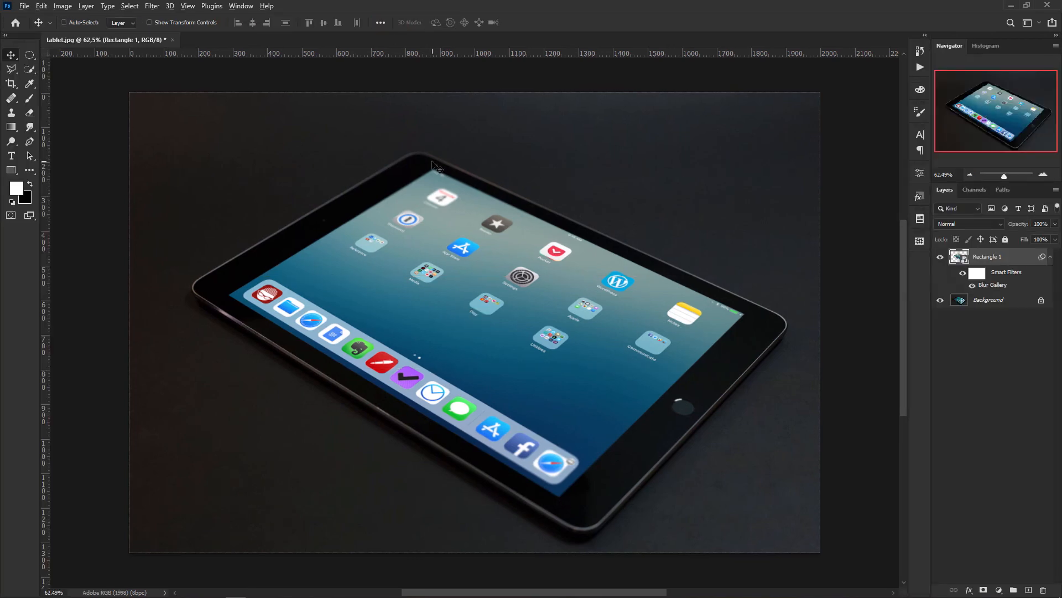
- Collapse the Rectangle 1 layer's smart filters and rename the layer to "meu design"
scroll(437, 169, up, 3)
scroll(434, 169, up, 1)
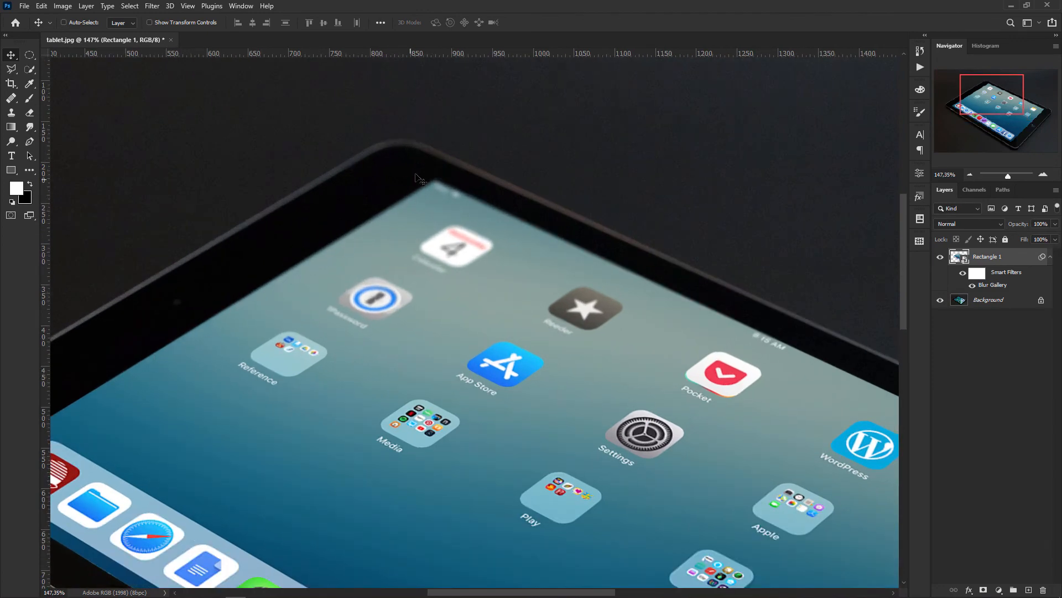
scroll(422, 175, down, 1)
scroll(422, 174, down, 4)
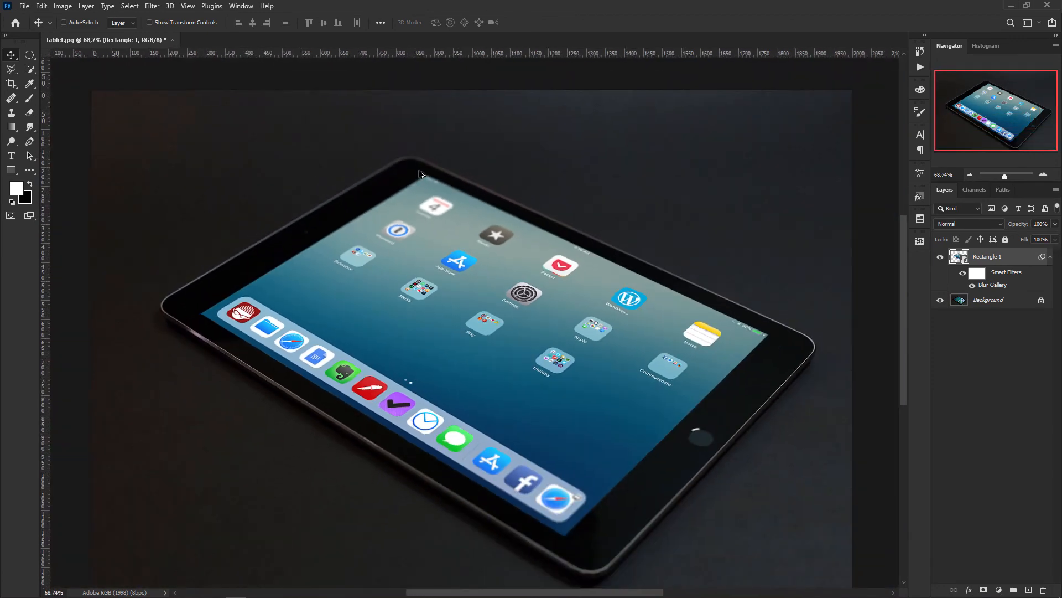
scroll(421, 174, up, 1)
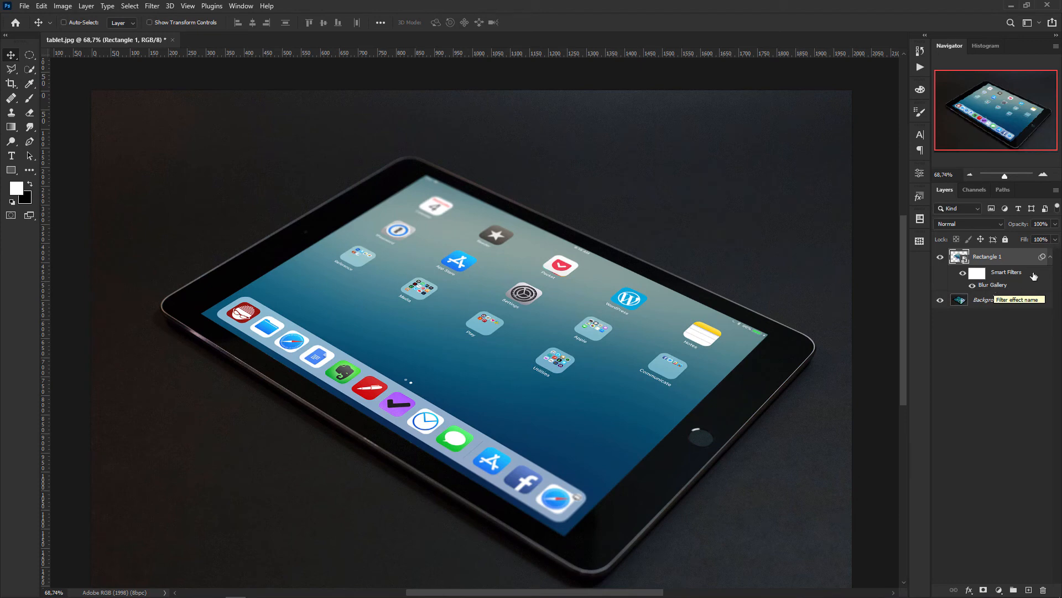
click(1049, 257)
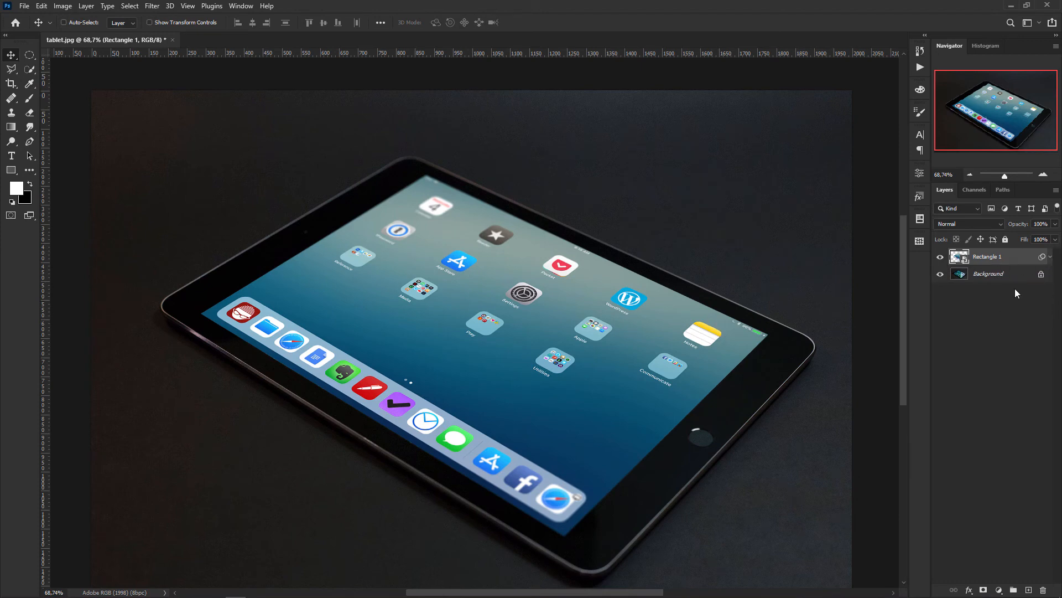
double_click(988, 257)
text(sign)
key(Return)
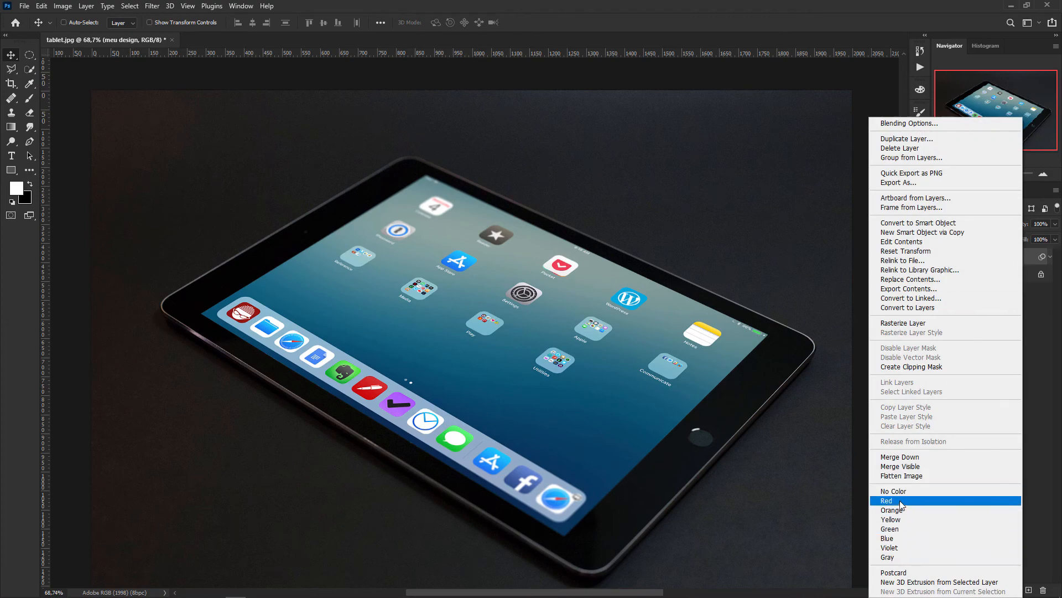
- Mark the "meu design" layer with a red color label
click(901, 500)
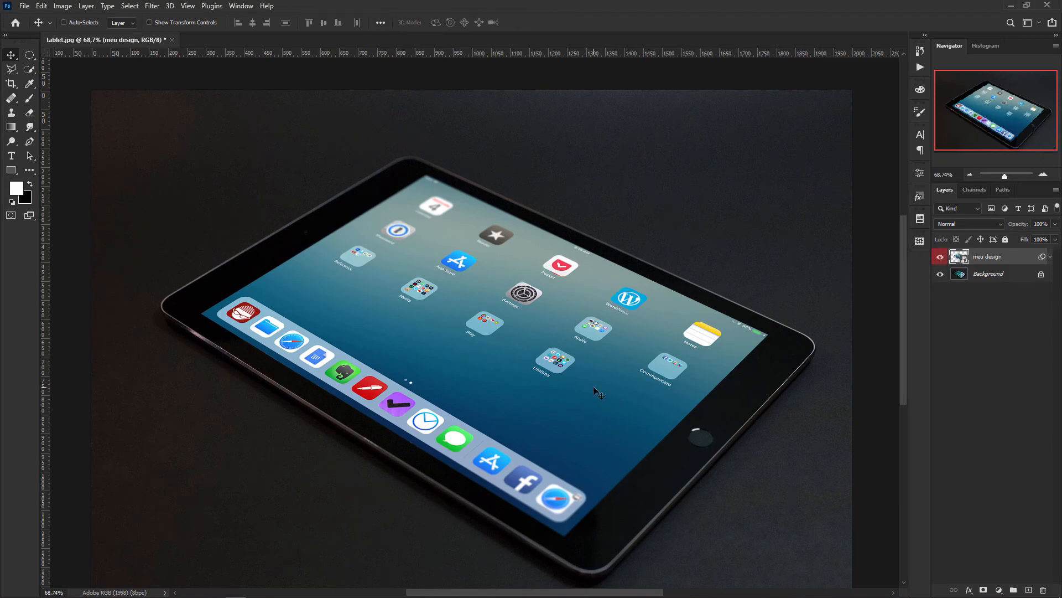
scroll(594, 386, down, 2)
scroll(593, 386, down, 1)
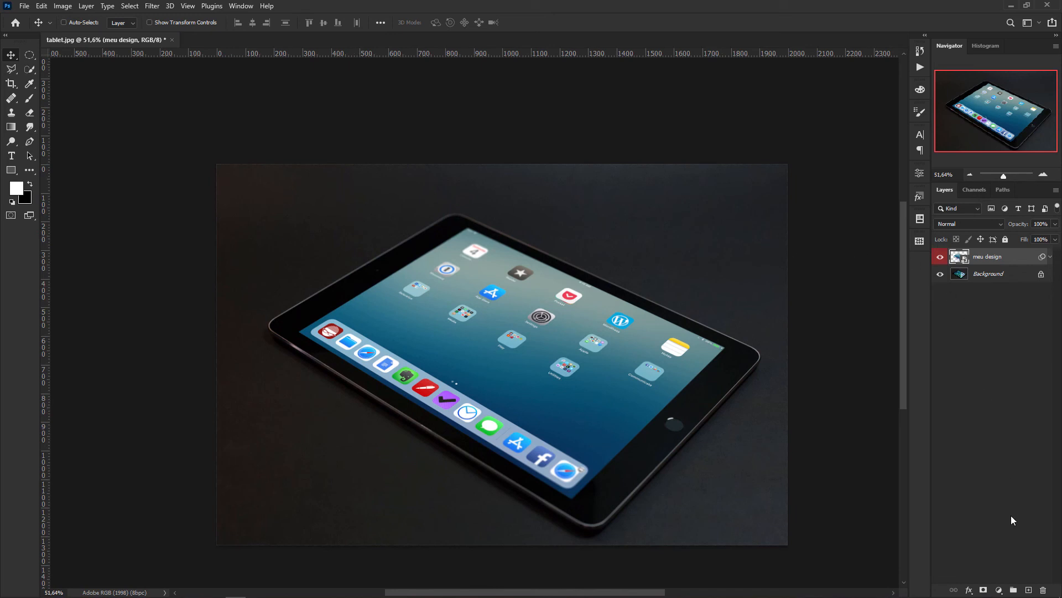
- Add a Curves adjustment layer above "meu design" and clip it to that layer
click(999, 589)
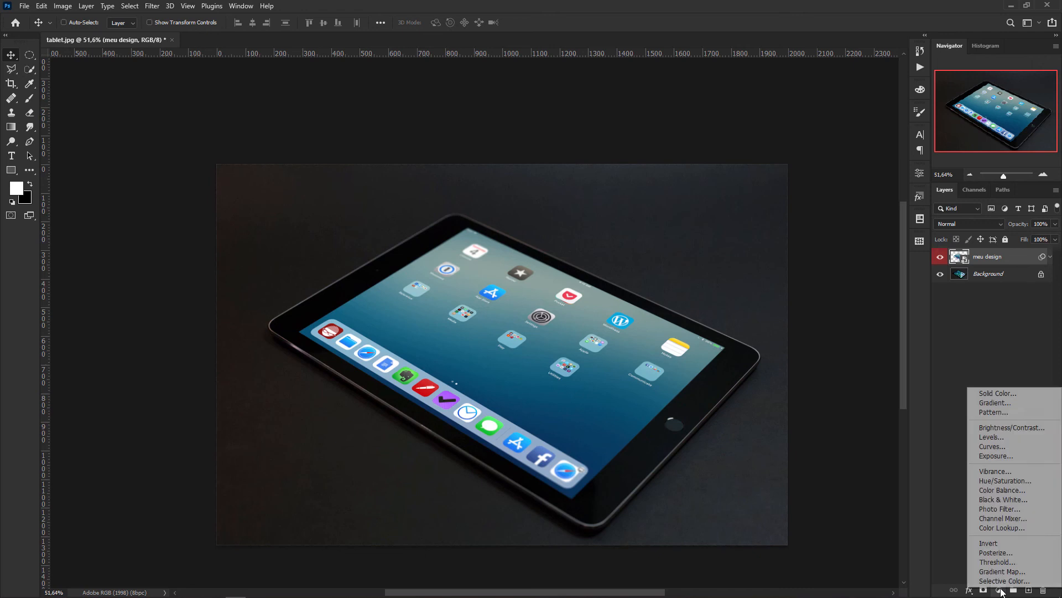
click(992, 446)
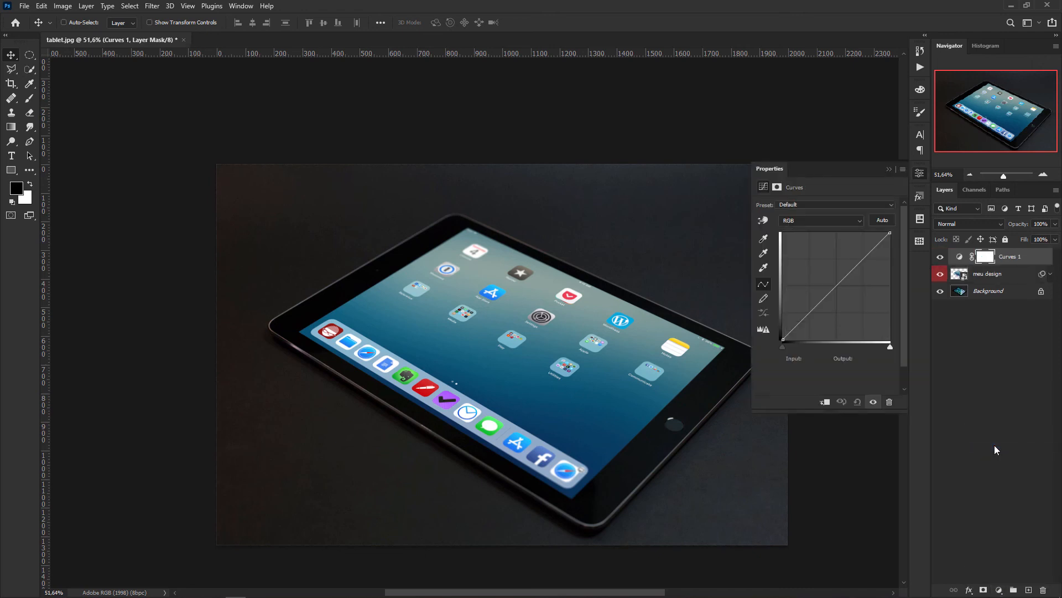
click(825, 402)
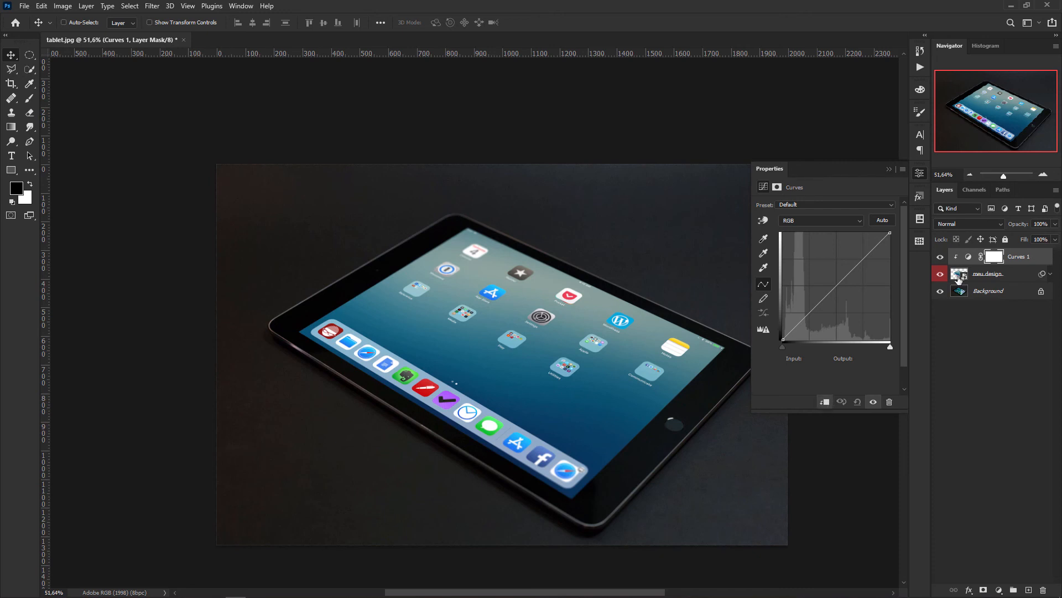
- Lower the curve's white point to output 227 and compare the tablet display with the Curves adjustment off and on
drag(837, 289, 902, 340)
drag(892, 232, 902, 242)
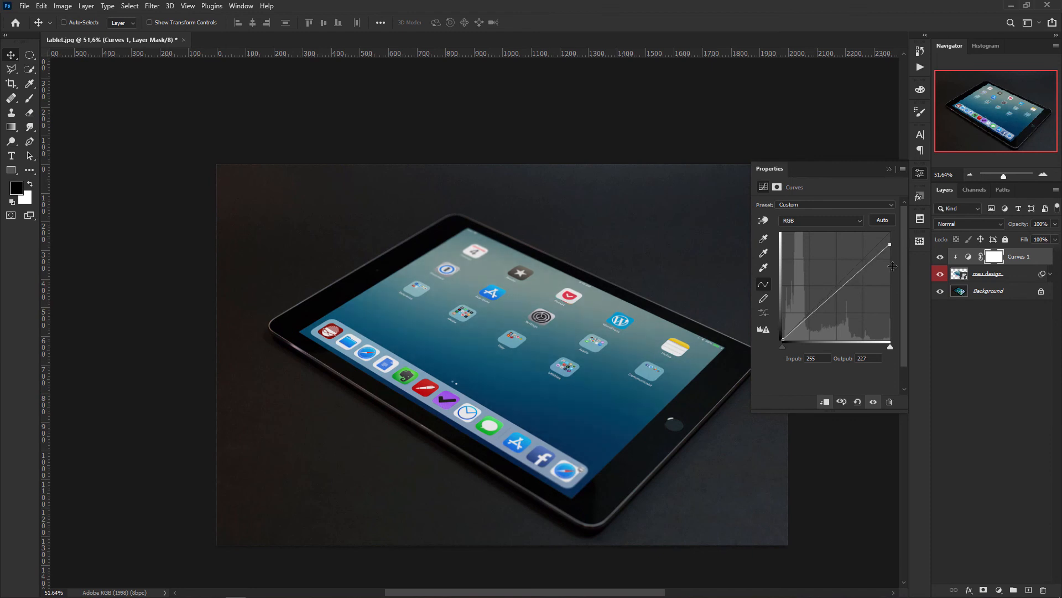
click(890, 170)
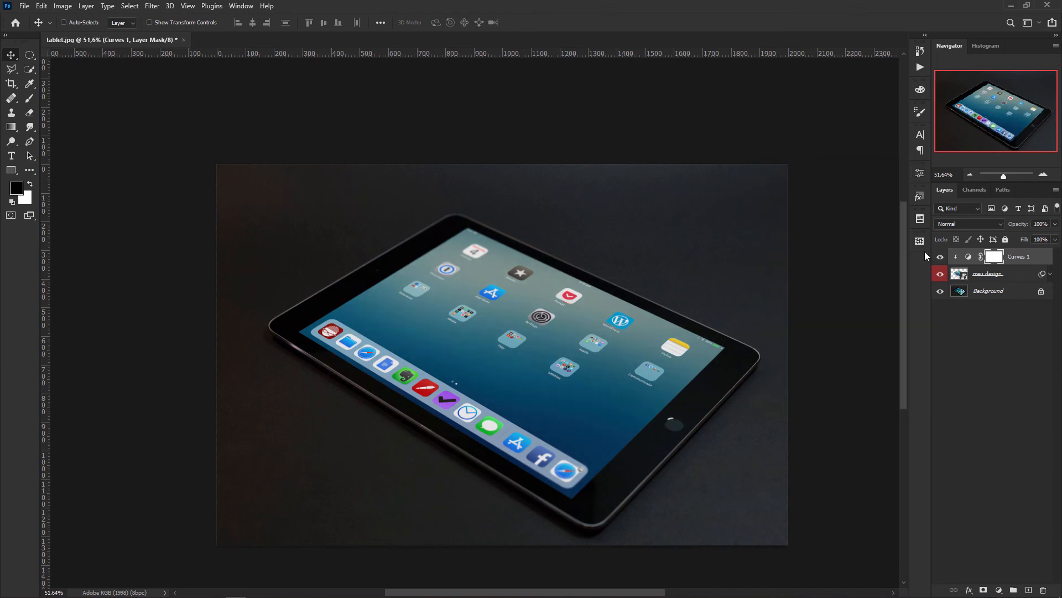
click(940, 257)
click(941, 257)
- Open the contents of the "meu design" smart object and paste the copied workspace screenshot as a new layer
click(954, 276)
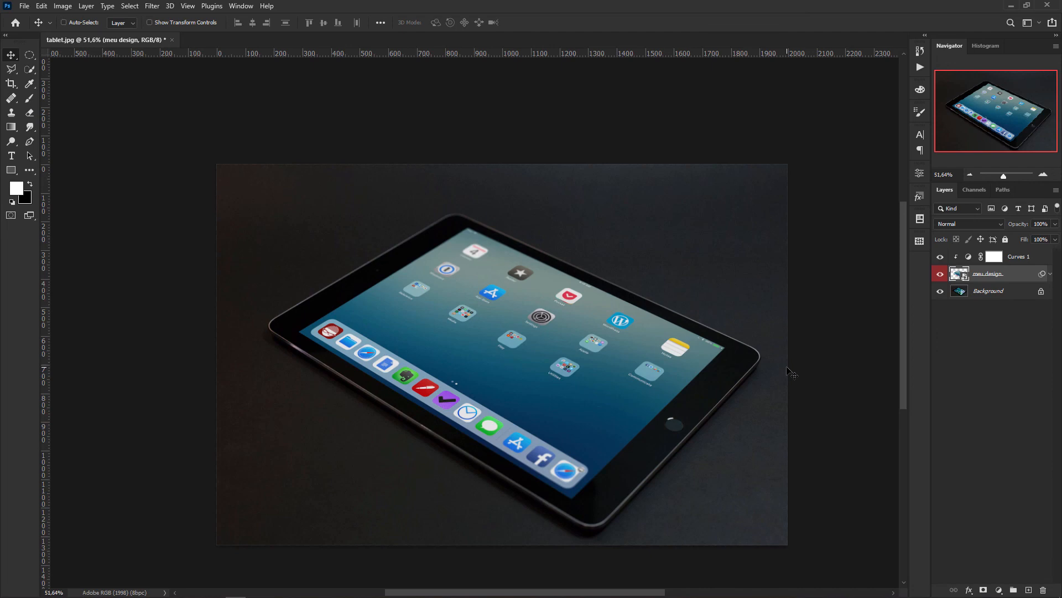
double_click(959, 275)
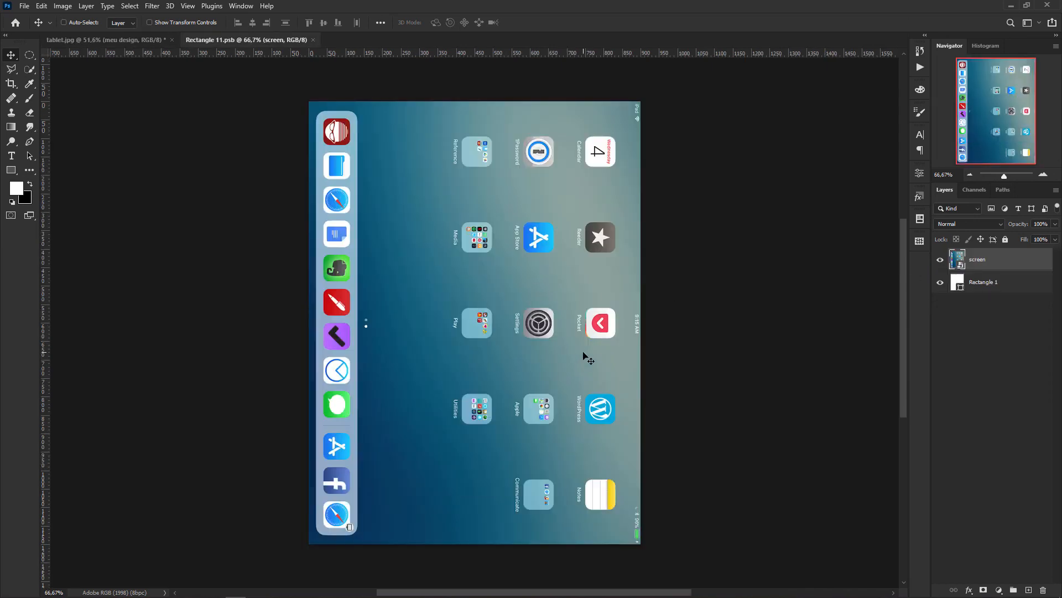
key(ctrl)
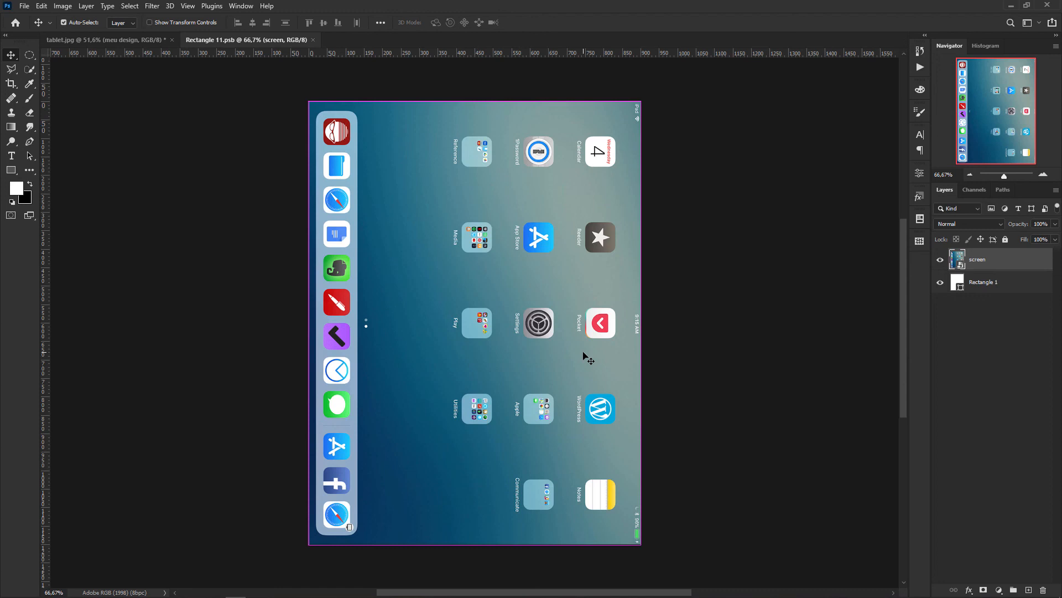
key(ctrl+v)
scroll(586, 356, down, 2)
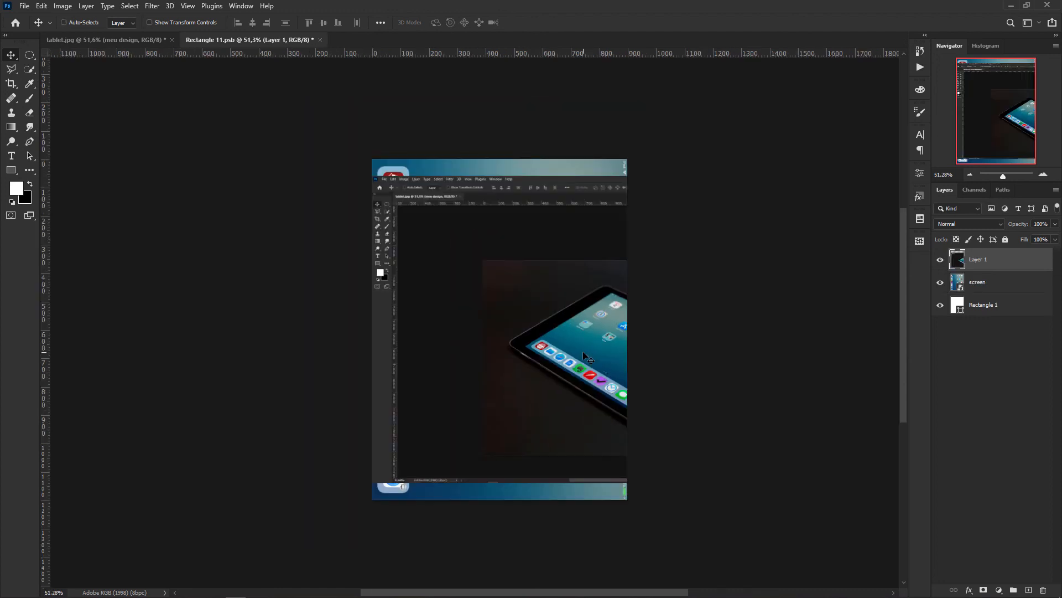
- Rotate the pasted screenshot 90° clockwise and move it flush with the canvas's left edge
key(ctrl+t)
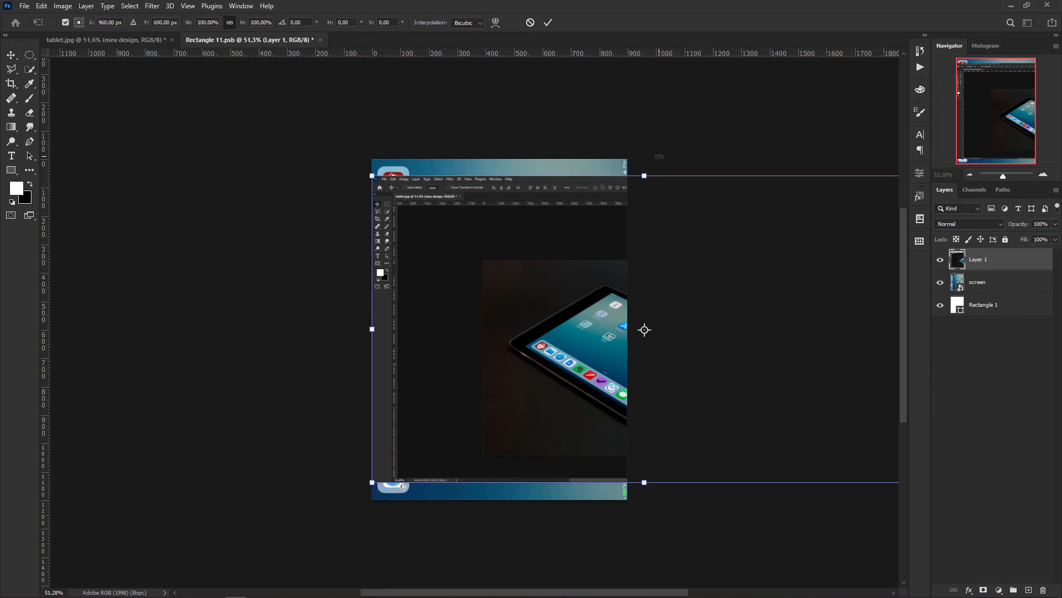
drag(659, 156, 810, 332)
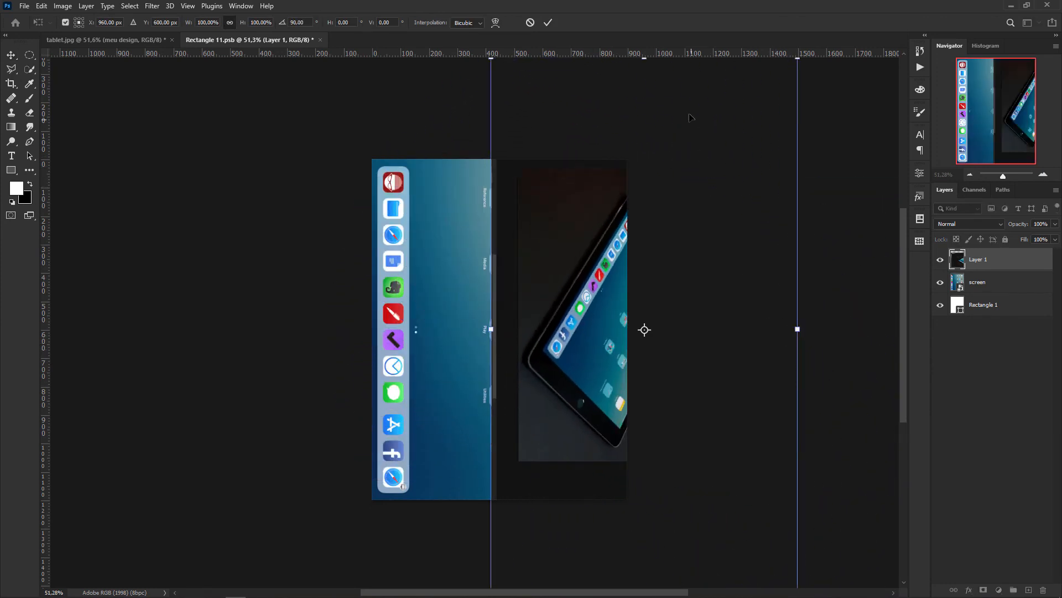
drag(689, 117, 570, 142)
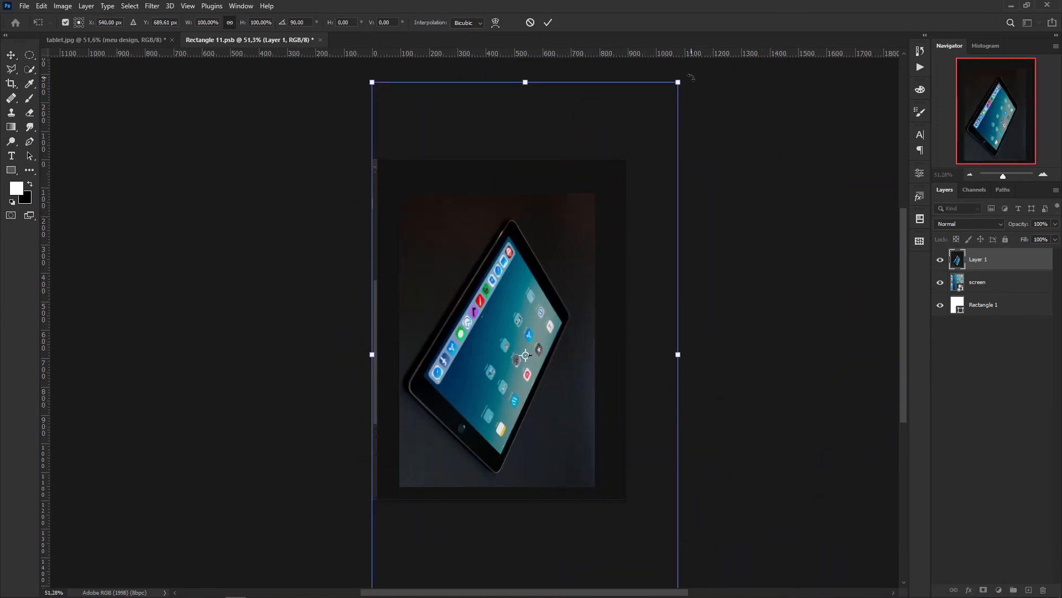
- Fit the rotated screenshot exactly to the canvas by scaling it to 62.60% width and 83.98% height, and apply the transform
drag(679, 82, 627, 143)
scroll(628, 221, down, 3)
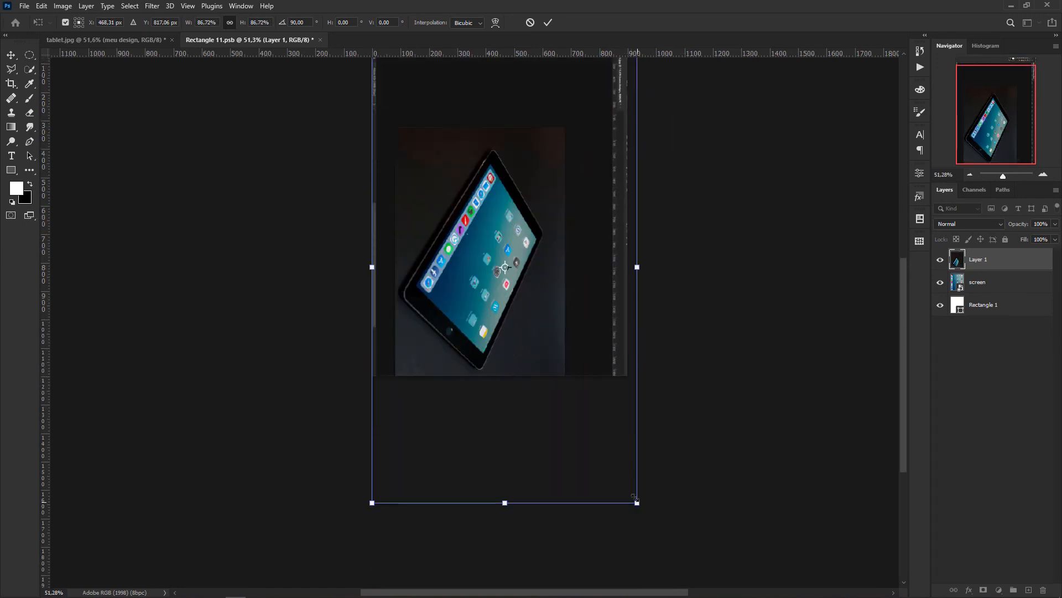
drag(635, 497, 629, 486)
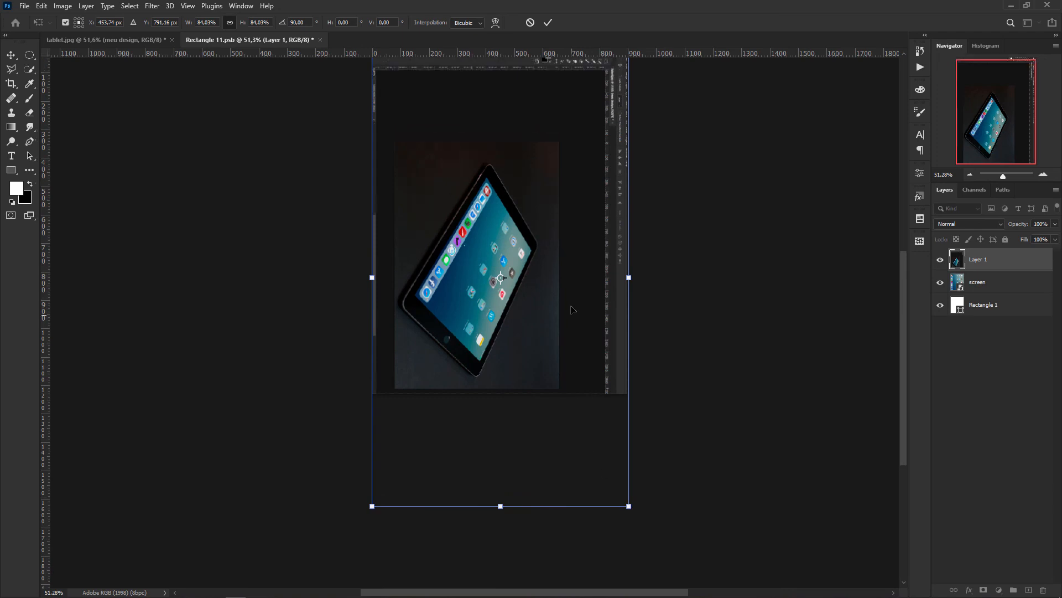
scroll(573, 309, up, 1)
mouse_move(574, 288)
mouse_down()
mouse_move(576, 246)
mouse_move(575, 295)
mouse_up()
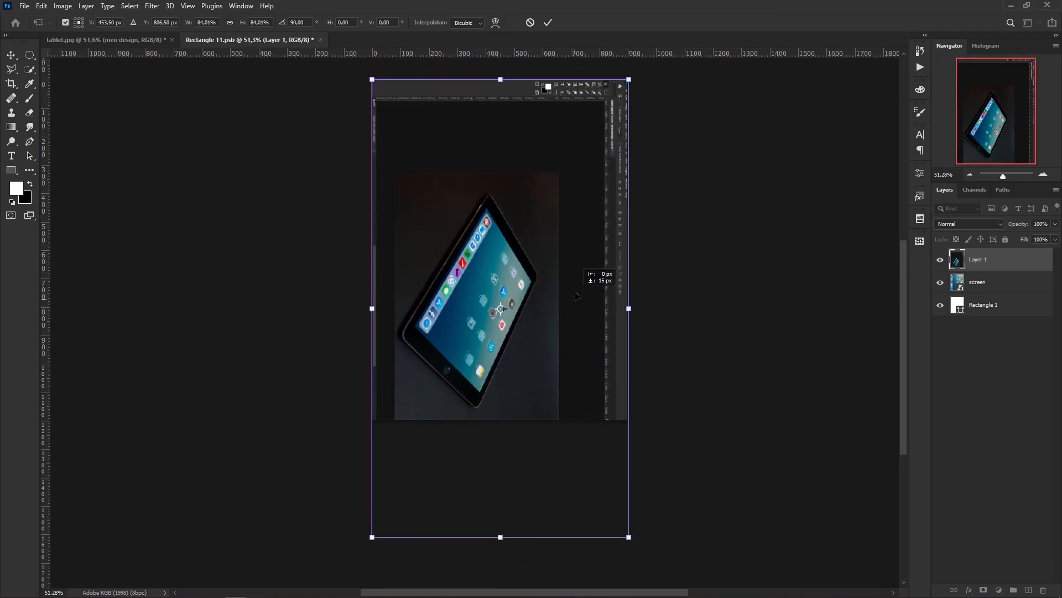
drag(500, 536, 516, 420)
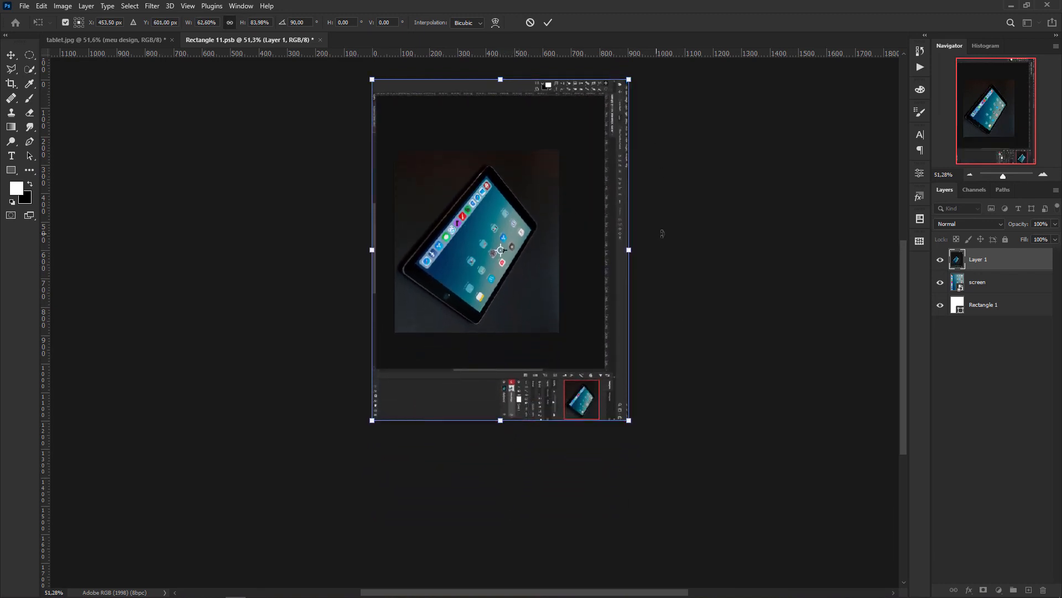
key(Return)
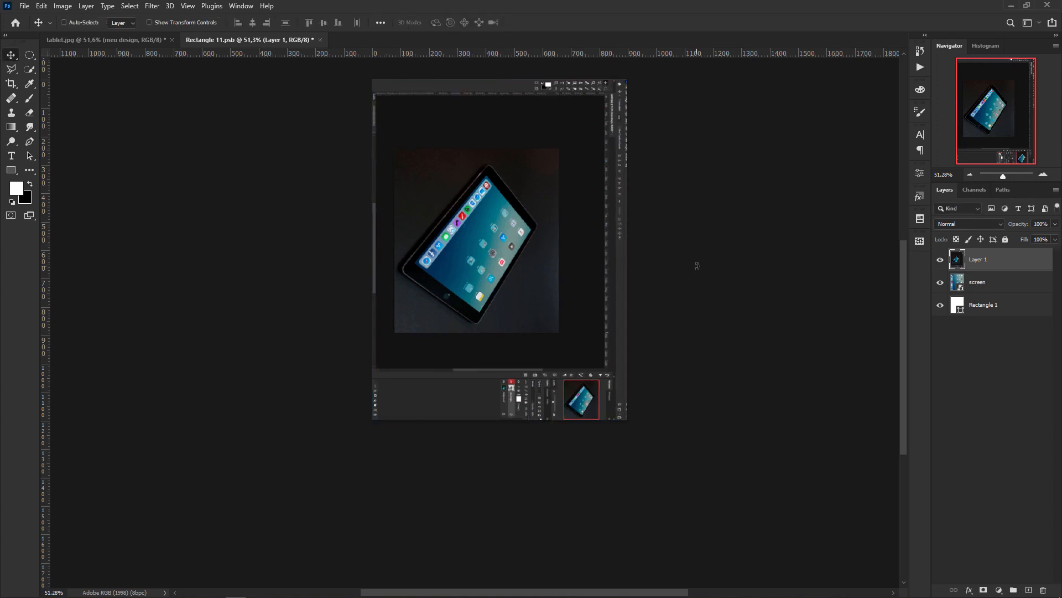
- Save the edited smart object contents and close them to return to the tablet mockup
key(ctrl+s)
key(ctrl+w)
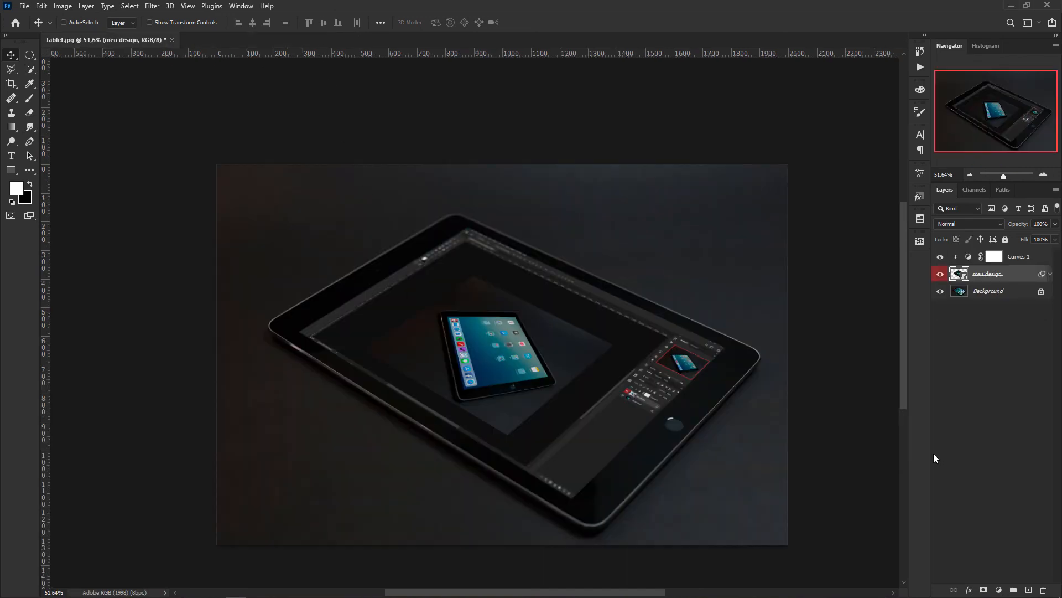